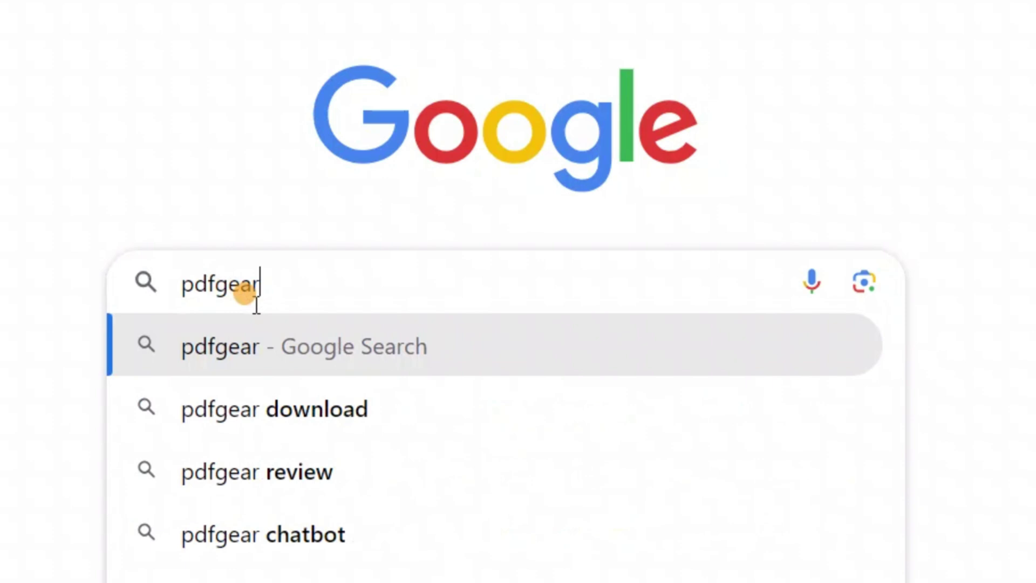
Search Google for pdfgear using the 'pdfgear - Google Search' suggestion.
left_click(265, 361)
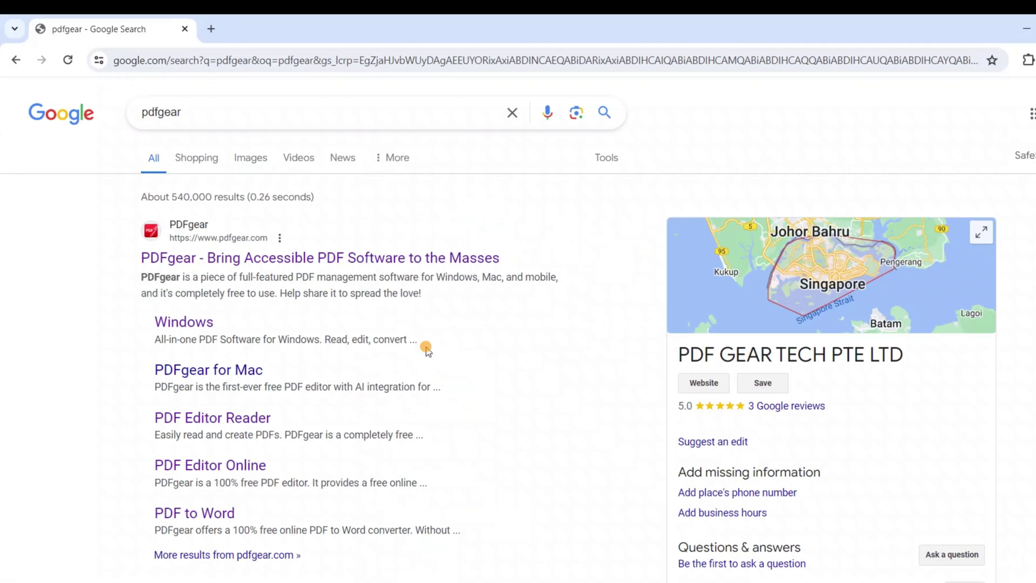
Open pdfgear.com's online Compress PDF tool and upload PDFgear Compress.pdf.
left_click(178, 263)
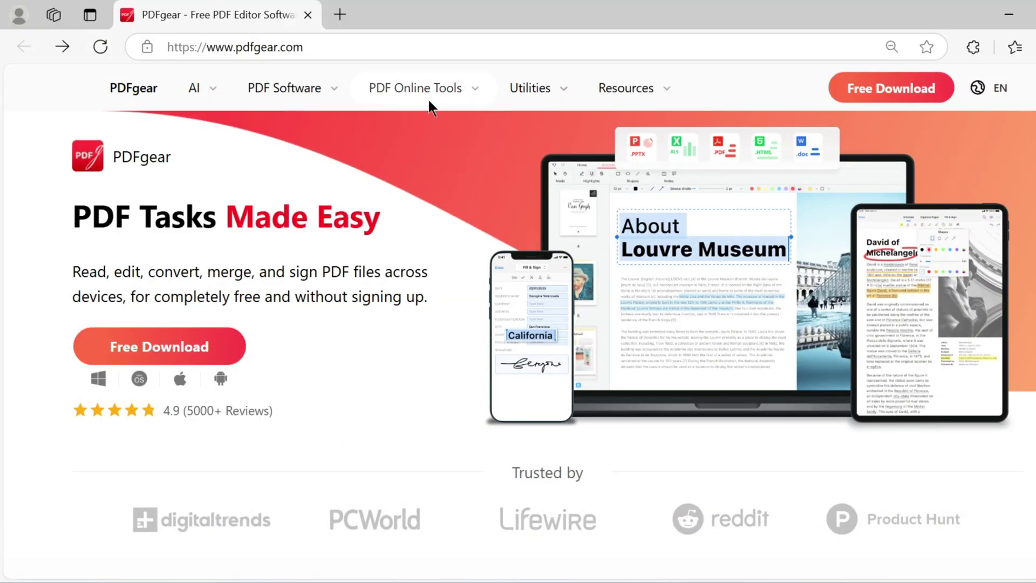
mouse_move(430, 102)
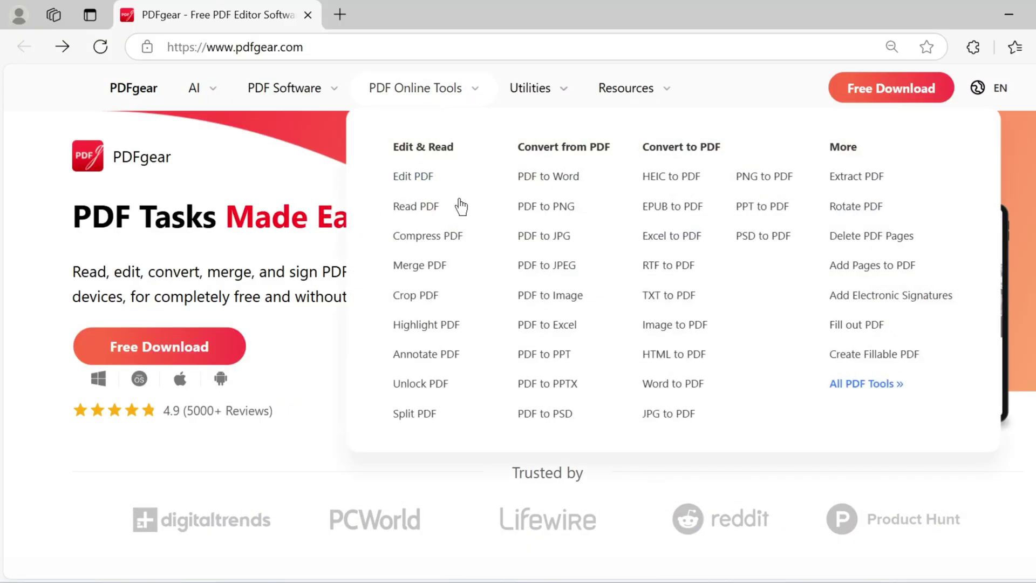
left_click(453, 240)
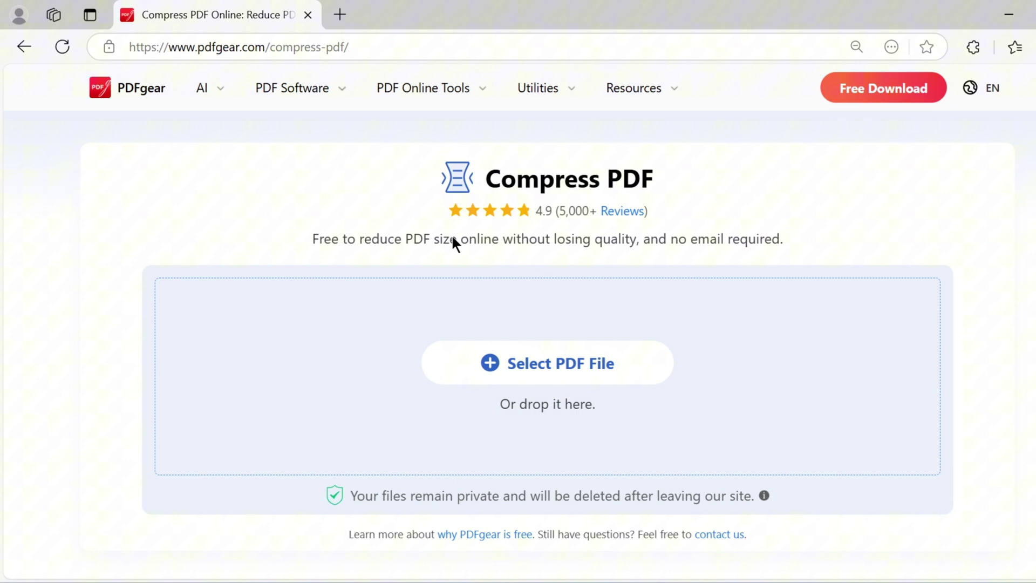
left_click(574, 363)
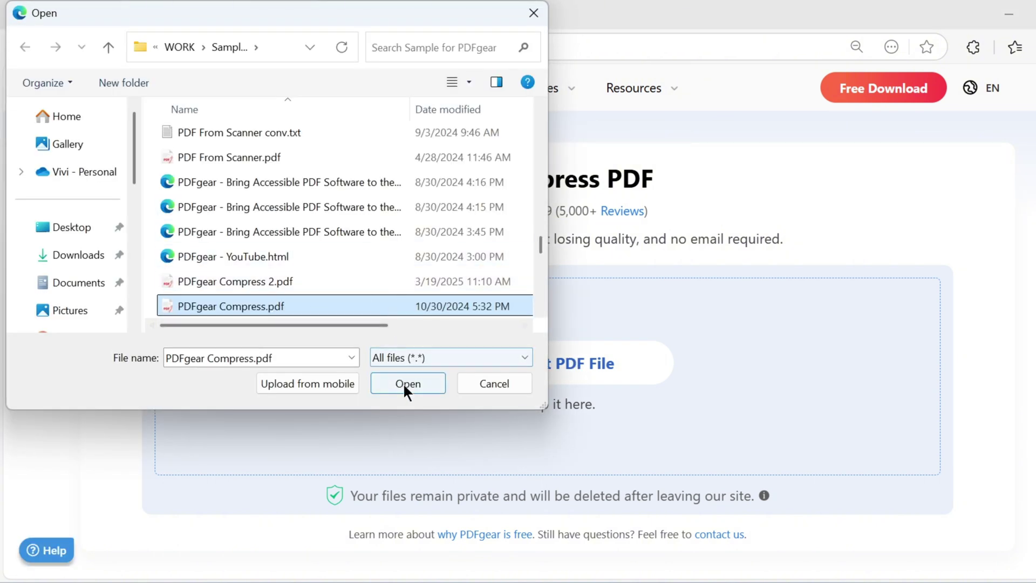
left_click(403, 383)
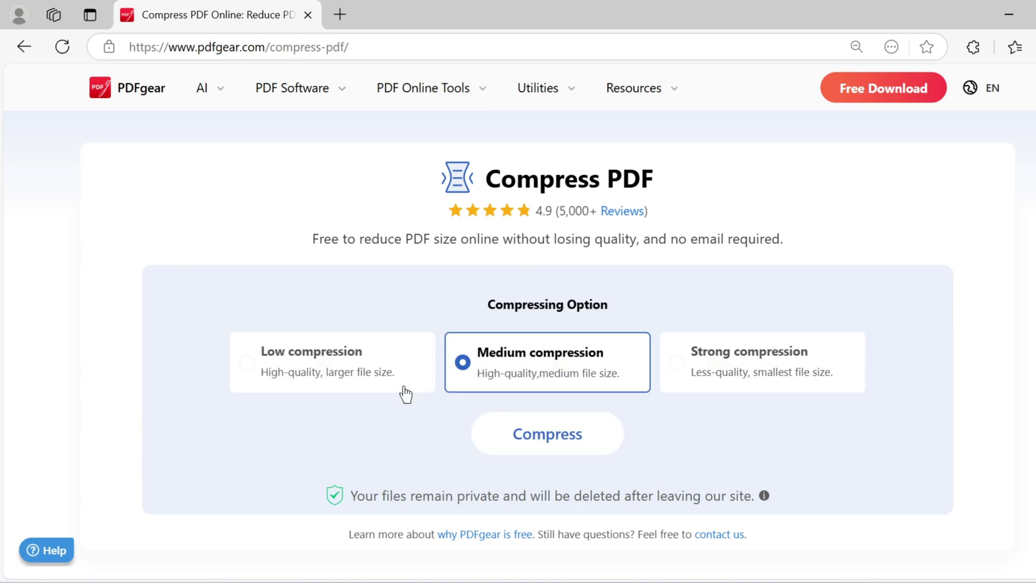
Compare Low, Medium and Strong compression, then settle on Medium.
left_click(343, 381)
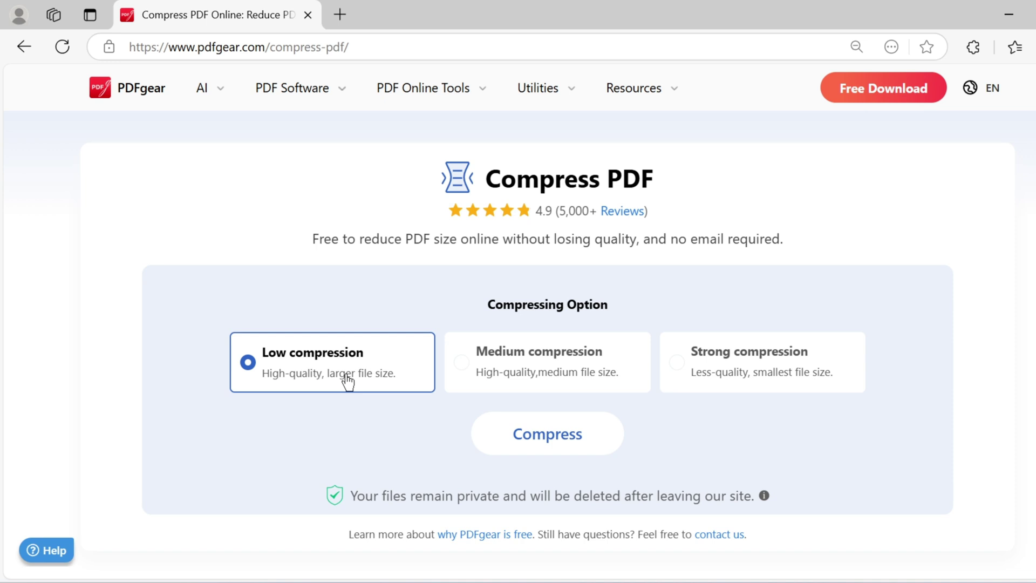
left_click(549, 394)
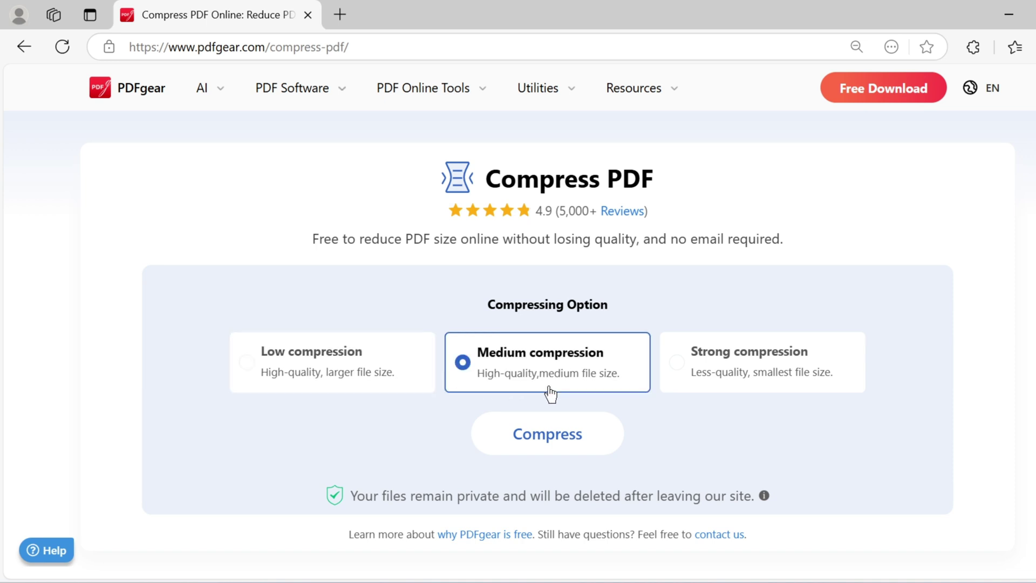
left_click(803, 396)
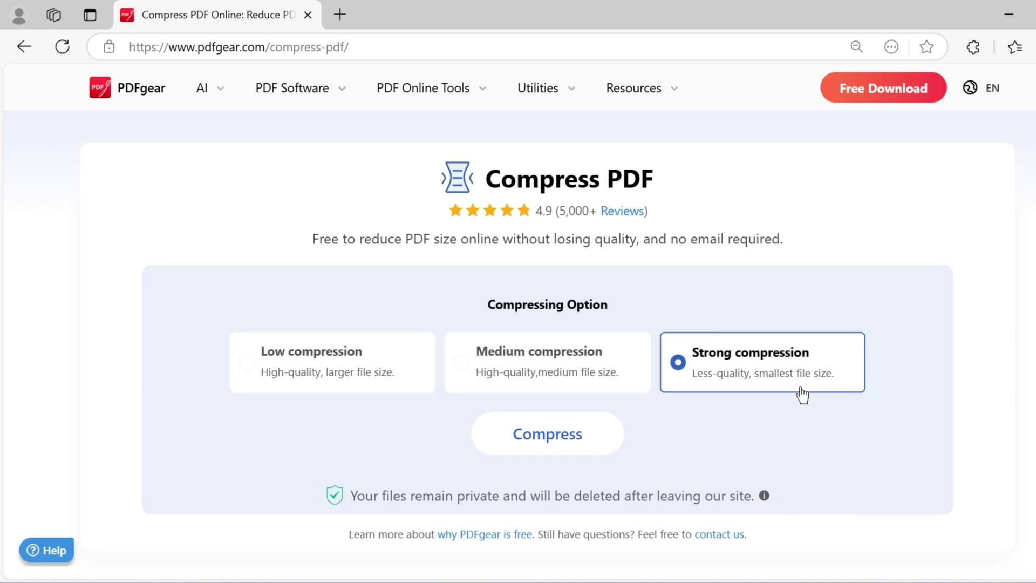
left_click(563, 393)
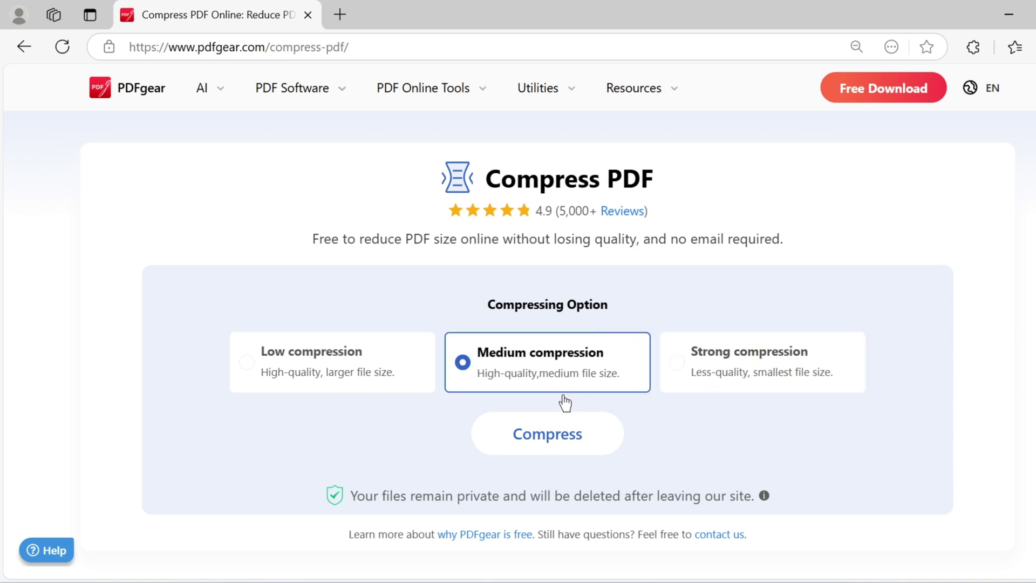
Compress the PDF from 2.1 MB to 386.9 KB and download the compressed file.
left_click(563, 447)
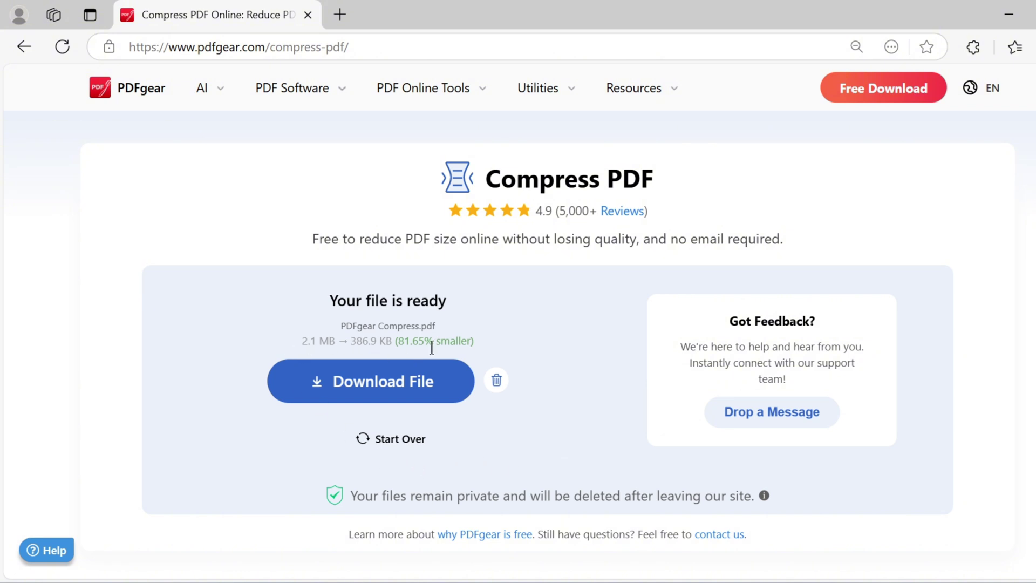
left_click(371, 393)
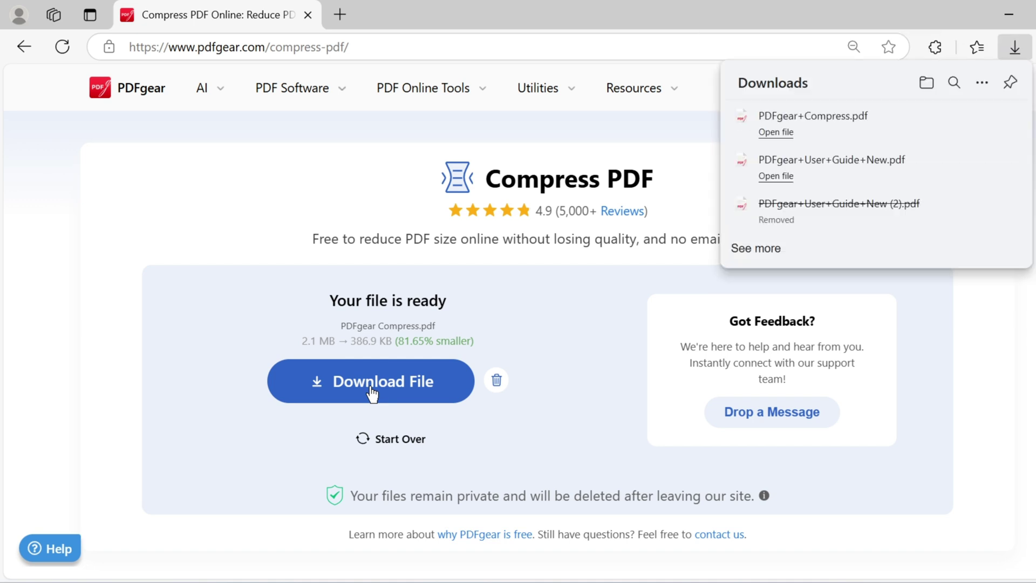
Open the downloaded PDFgear+Compress.pdf in Edge, zooming into text and scrolling pages 2-3.
left_click(943, 127)
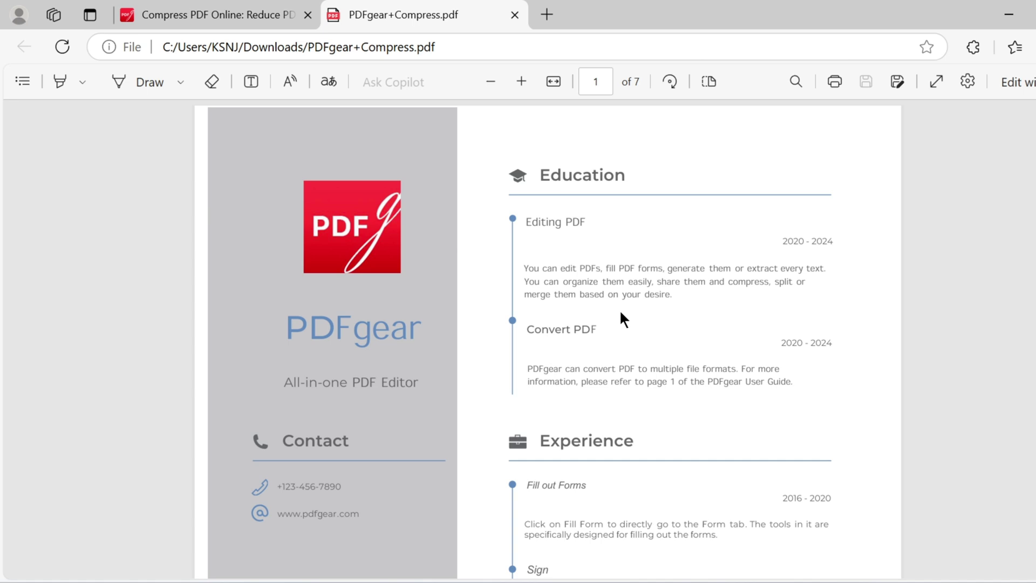
scroll(606, 292, "up", 6)
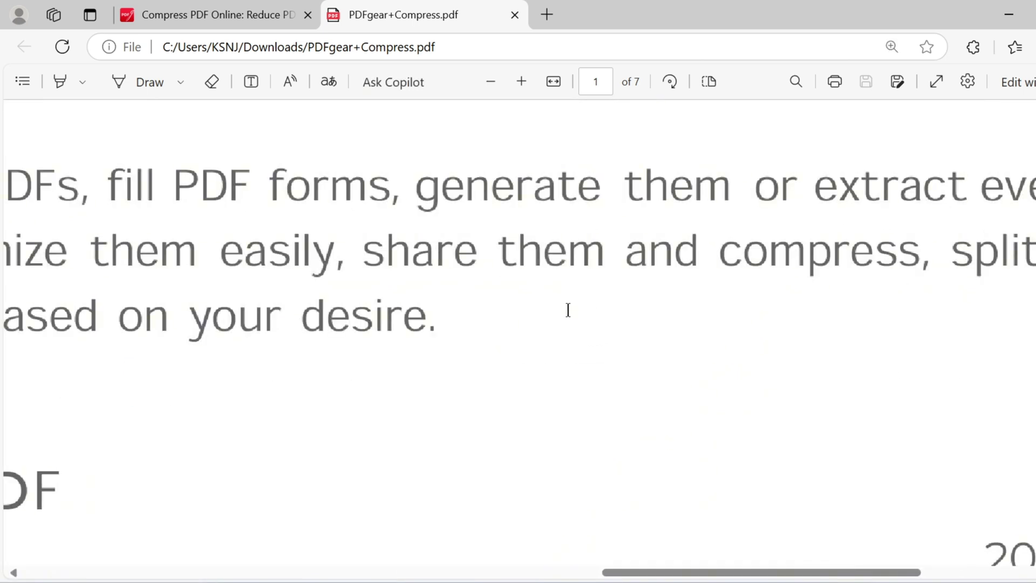
scroll(618, 307, "down", 6)
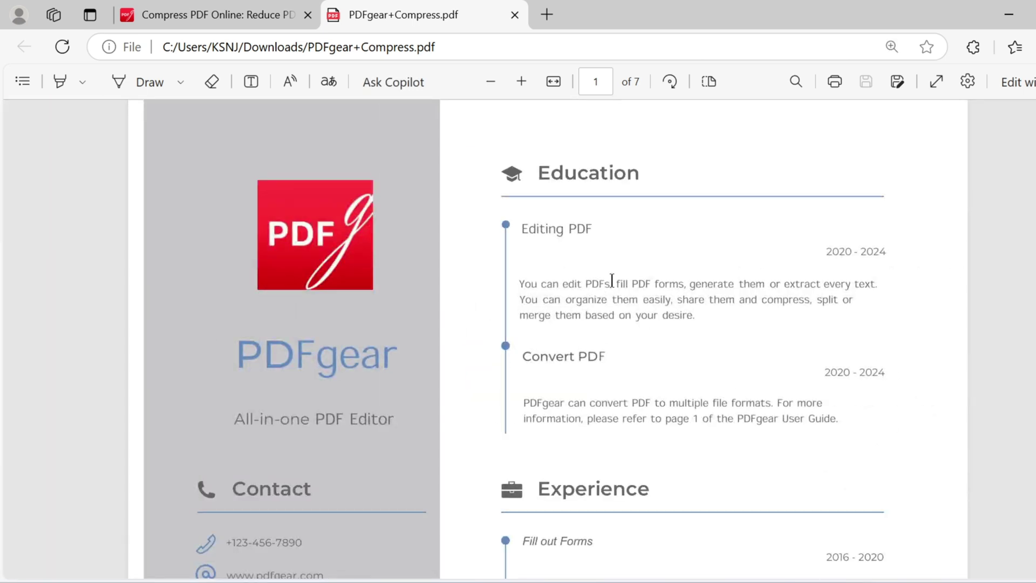
scroll(648, 318, "up", 6)
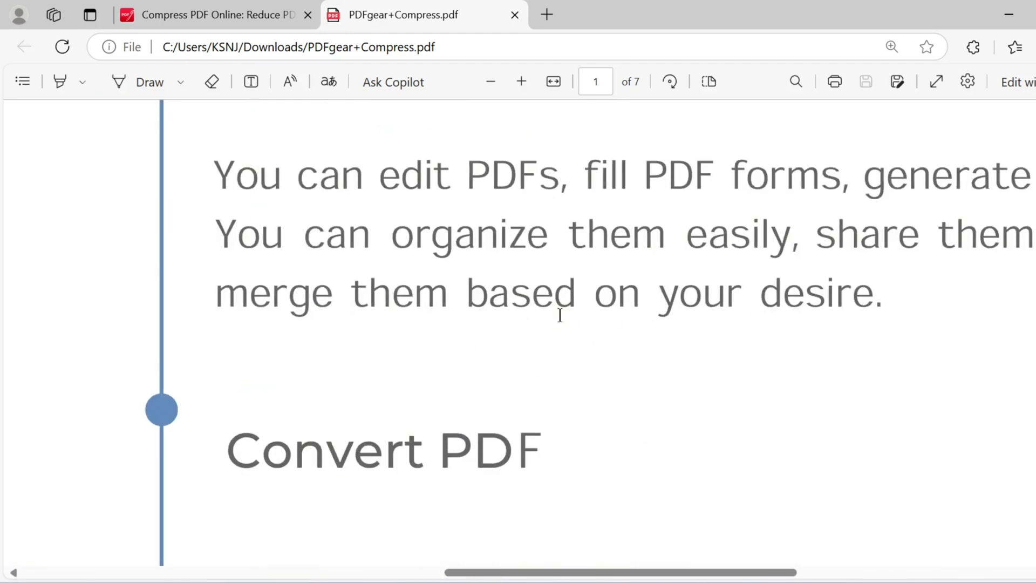
scroll(561, 308, "down", 6)
scroll(597, 326, "down", 15)
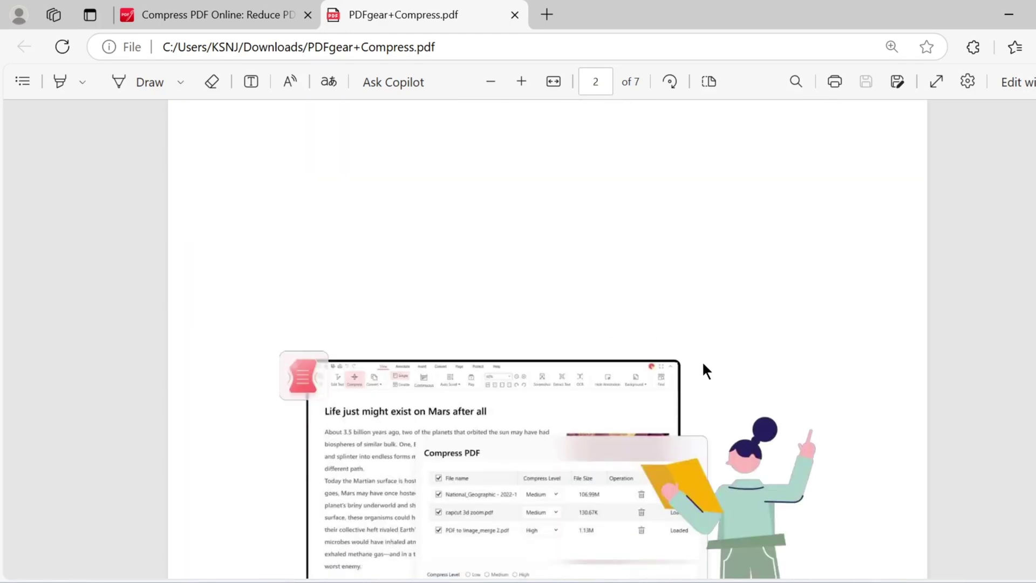
scroll(703, 367, "down", 12)
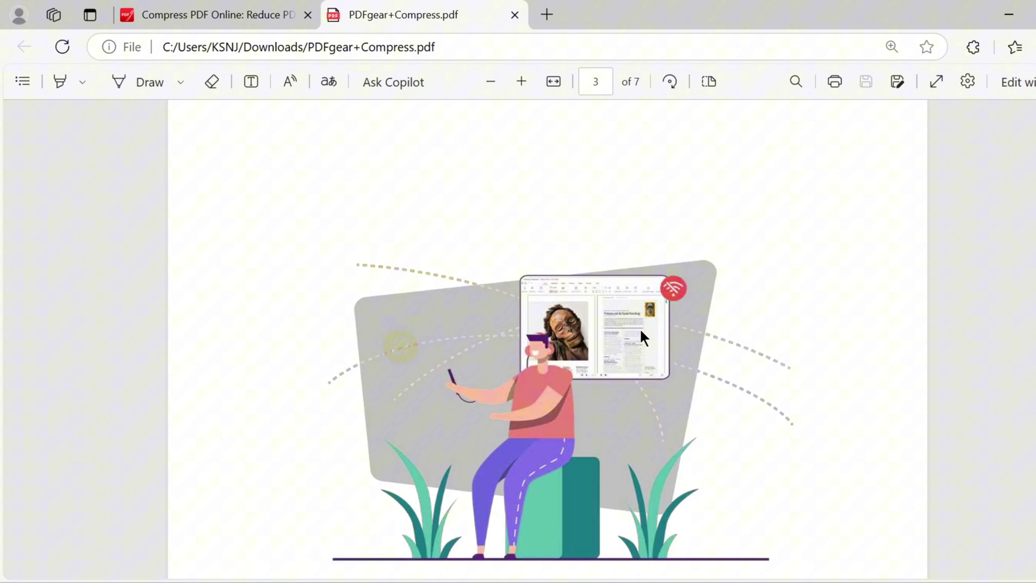
scroll(640, 328, "up", 20)
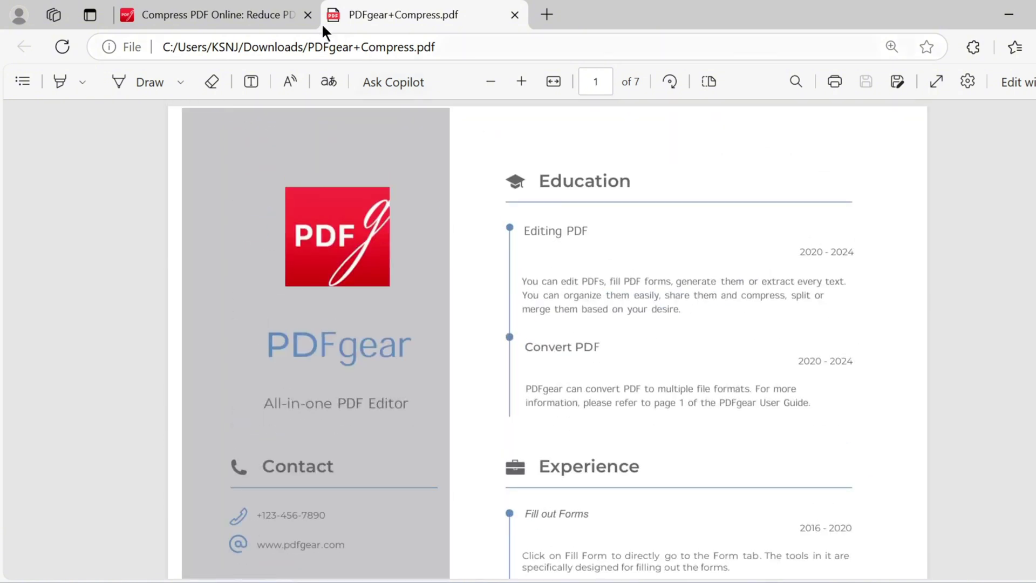
Download pdfgear_setup_v2.1.0 from pdfgear.com and install it, accepting the licence.
left_click(237, 5)
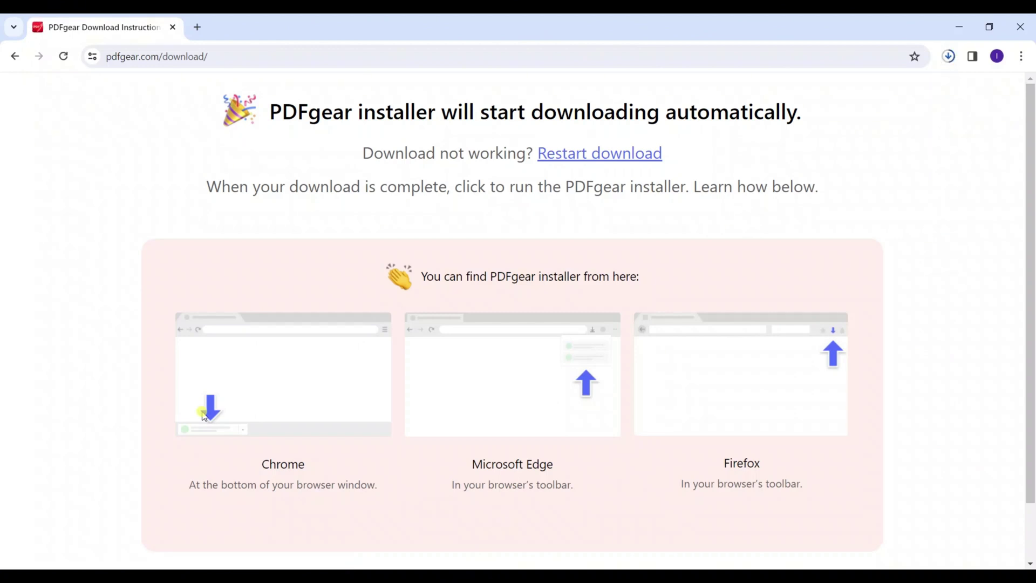
left_click(948, 57)
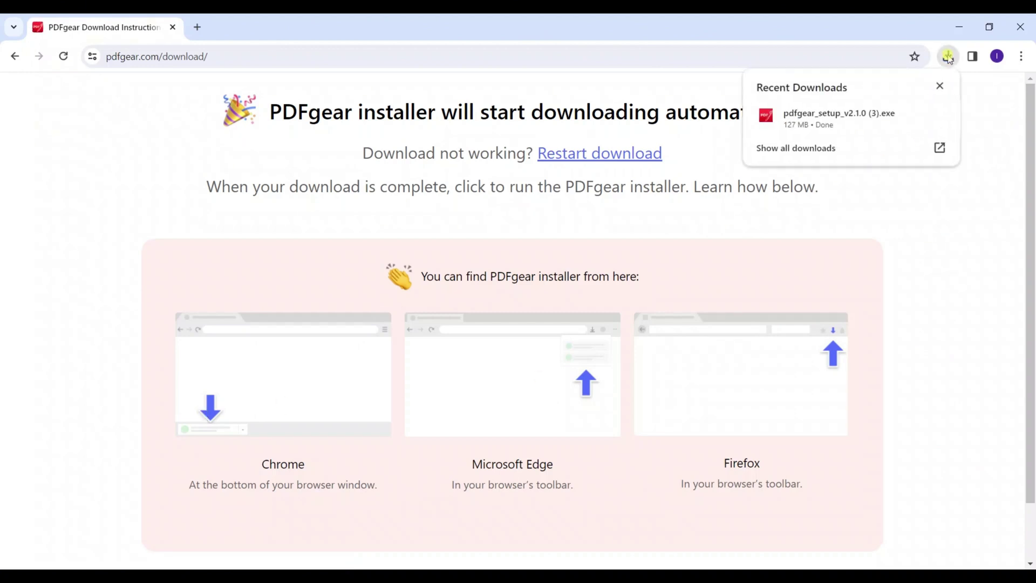
left_click(915, 119)
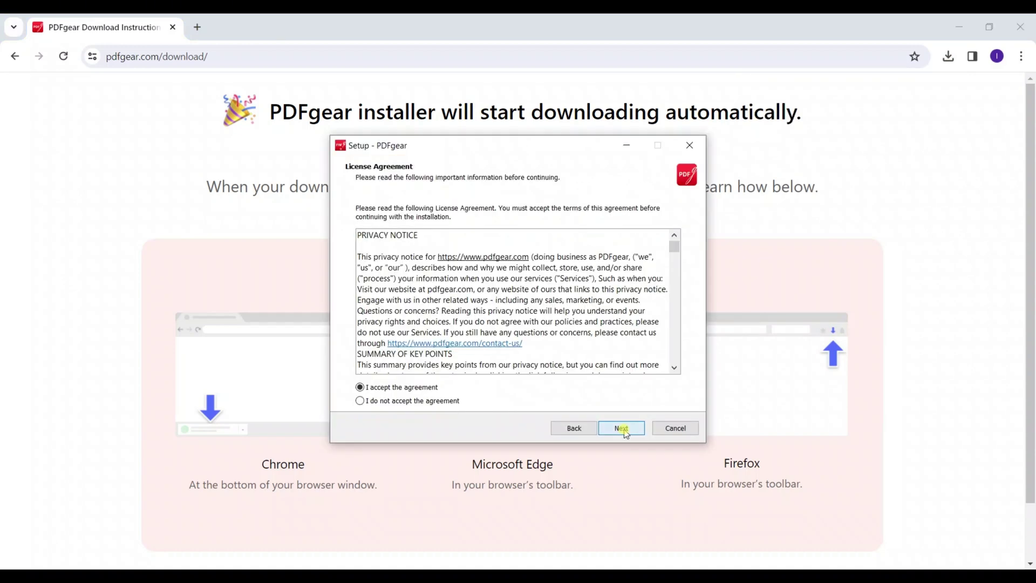
left_click(623, 428)
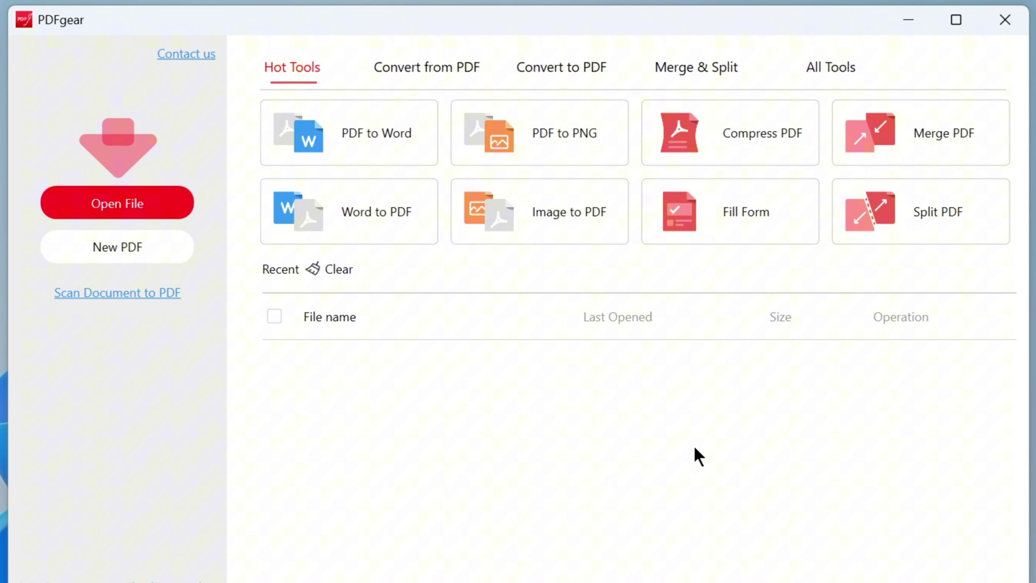
Load PDFgear User Guide New, PDFgear Intro, PDF From Scanner and PDFgear Compress PDFs into Compress PDF.
left_click(748, 142)
left_click_drag(547, 59, 635, 49)
left_click(320, 87)
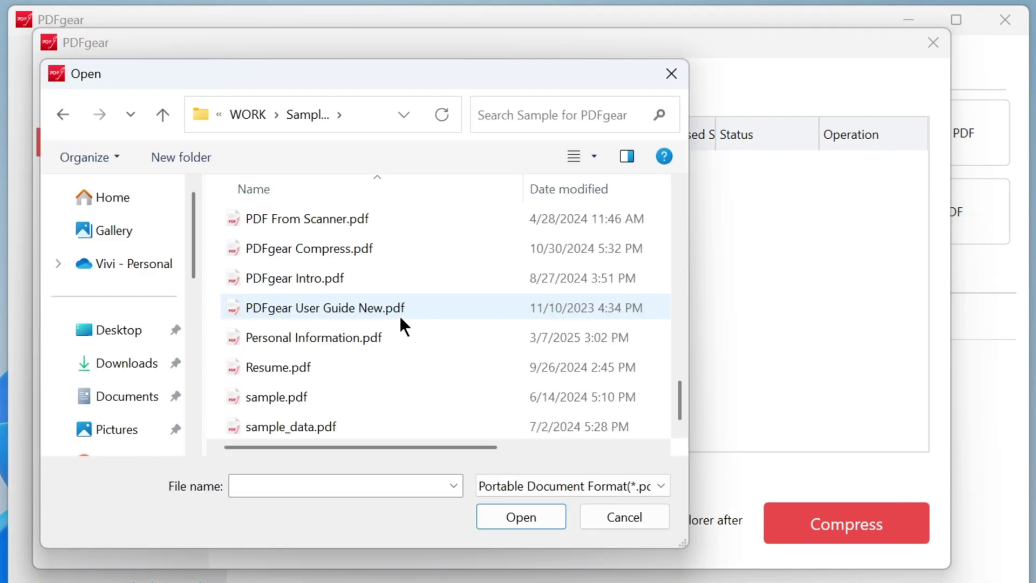
left_click(399, 310)
left_click(354, 279, "ctrl")
left_click(361, 223, "ctrl")
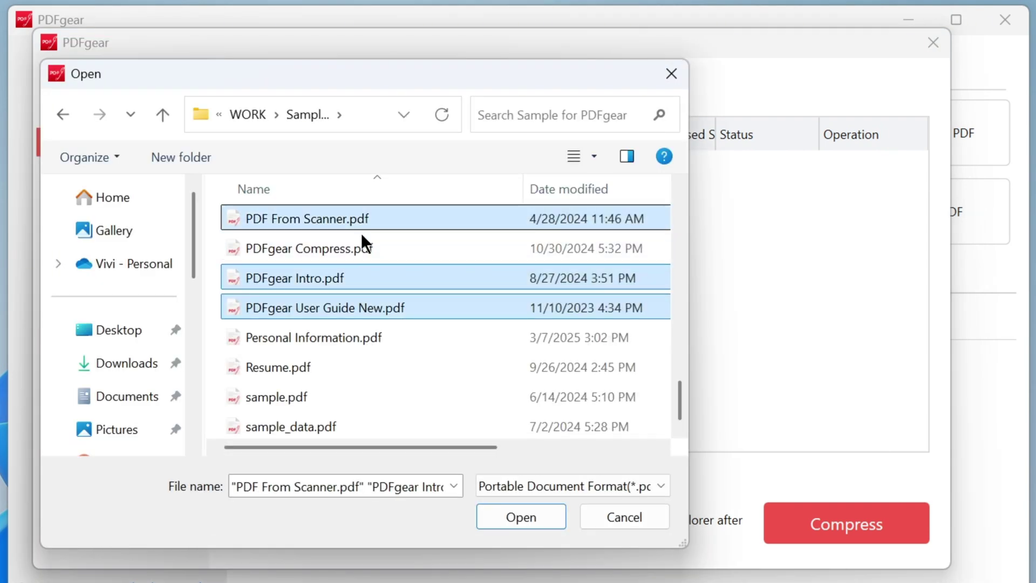
left_click(361, 238, "ctrl")
left_click(523, 523)
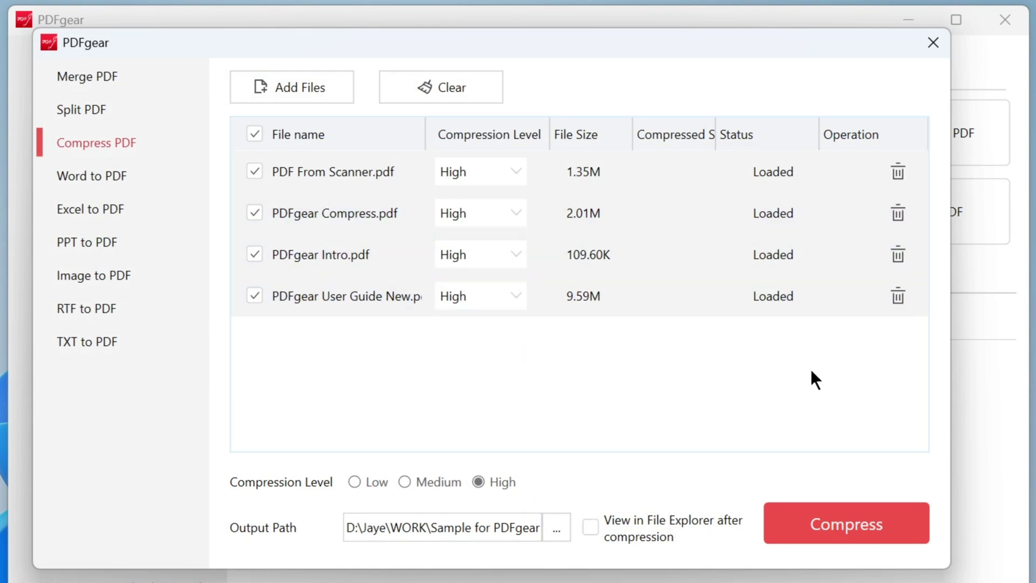
Remove PDFgear Intro.pdf, briefly excluding then re-including PDFgear Compress.pdf.
left_click(897, 254)
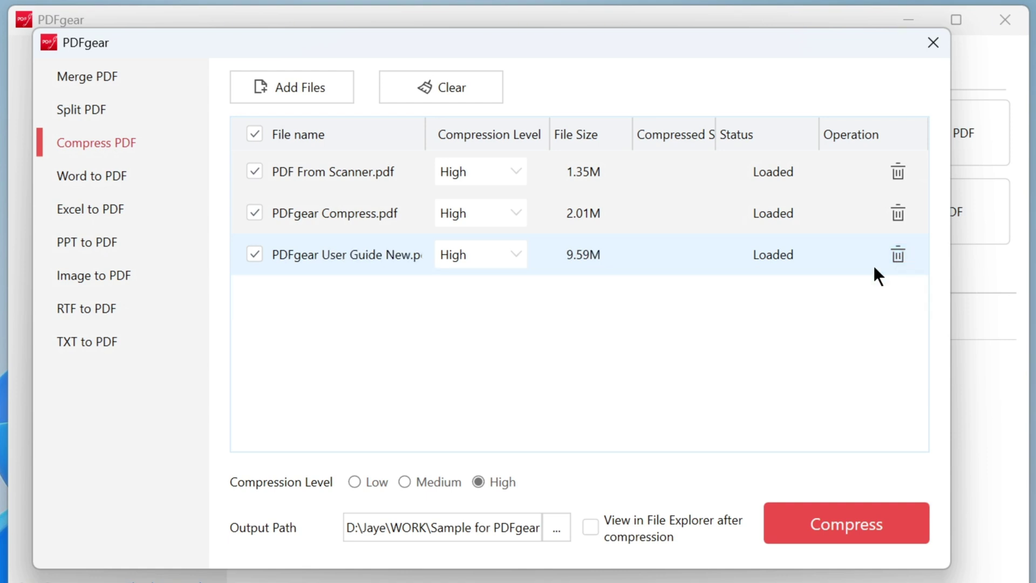
left_click(257, 212)
left_click(255, 254)
Try per-file levels: Medium for PDF From Scanner.pdf, Low for PDFgear Compress.pdf.
left_click(515, 172)
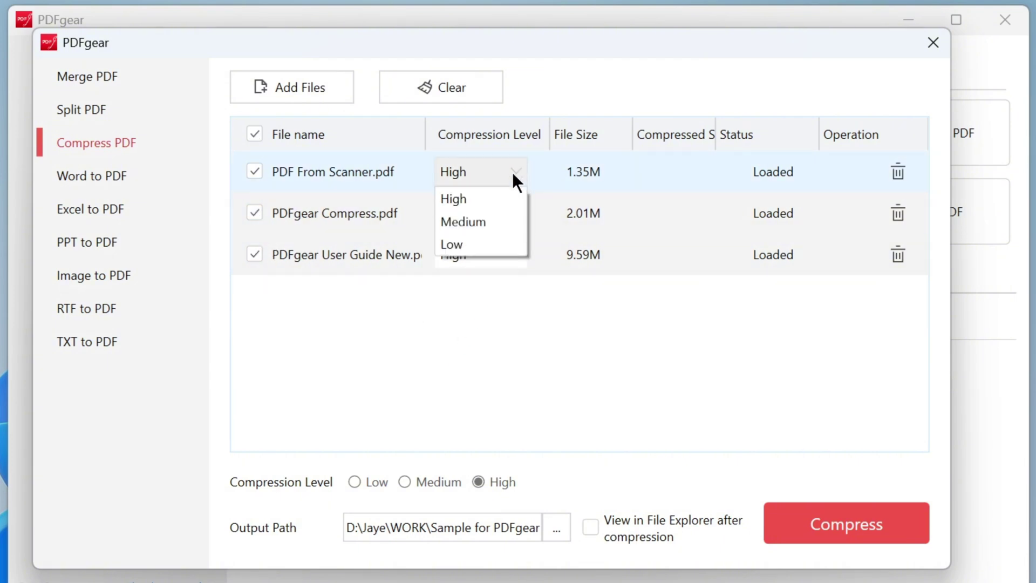
left_click(467, 221)
left_click(514, 213)
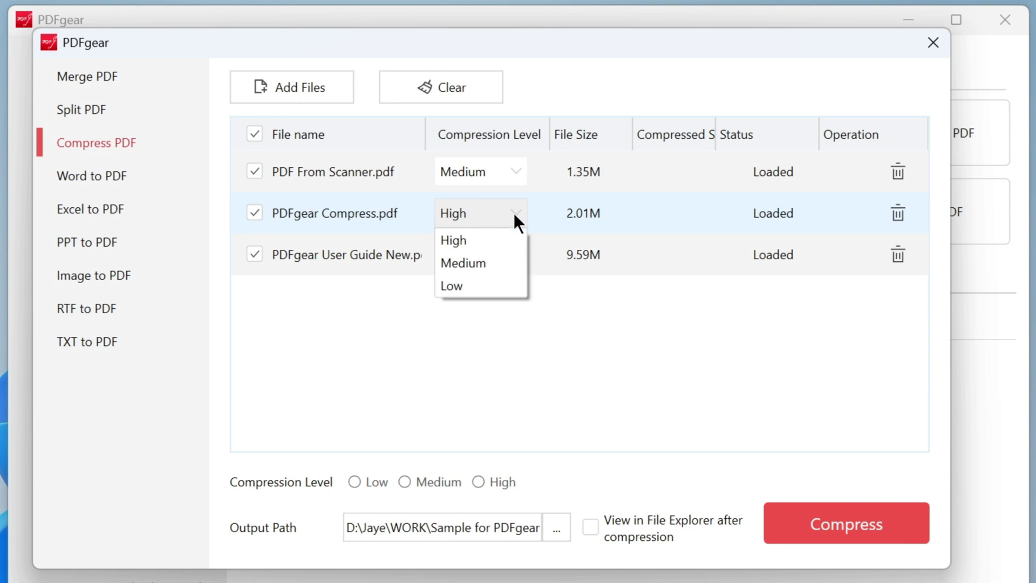
left_click(466, 285)
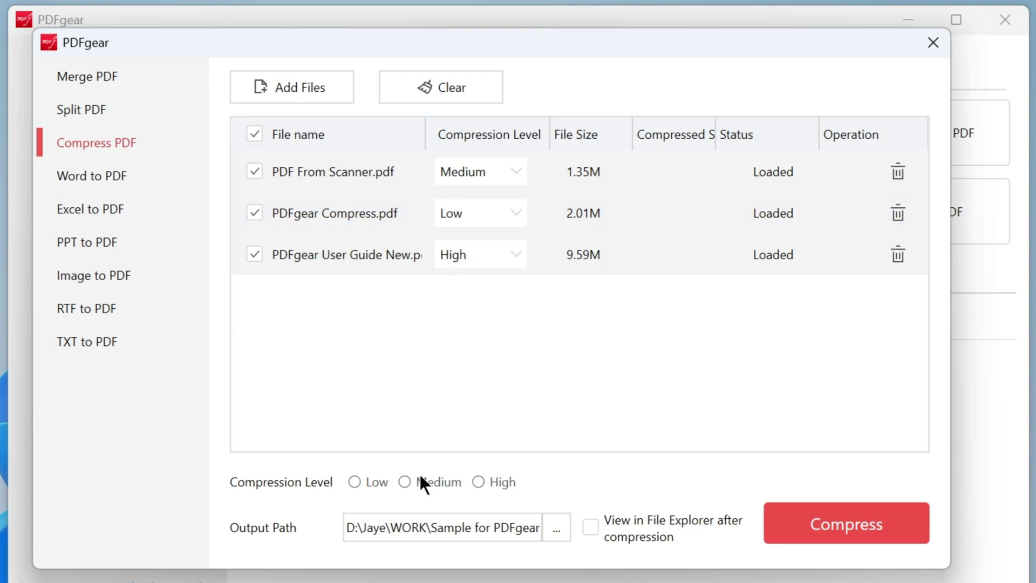
Set all files to High and compress them to 123.86K, 182.54K and 558.60K.
left_click(404, 482)
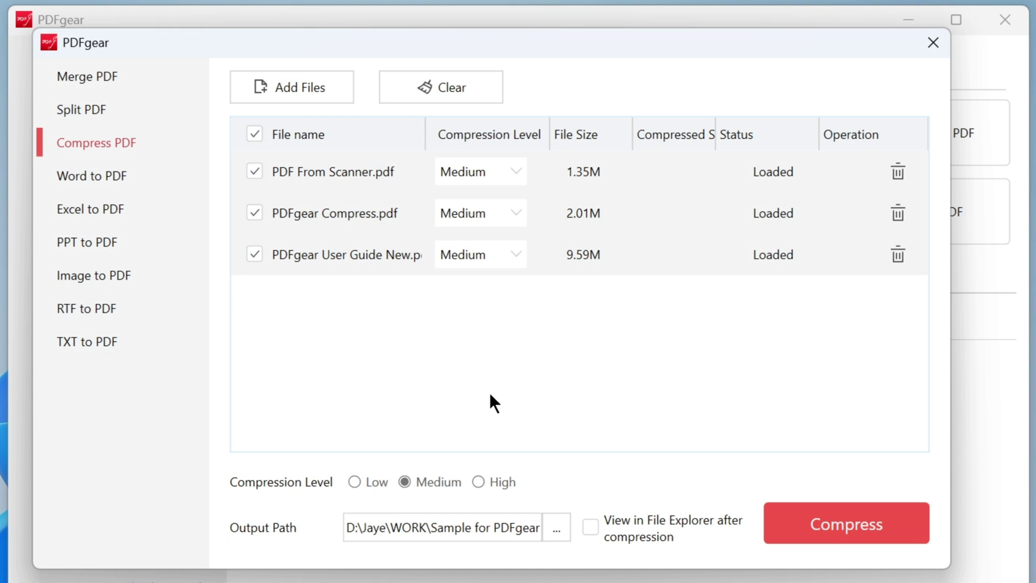
left_click(477, 482)
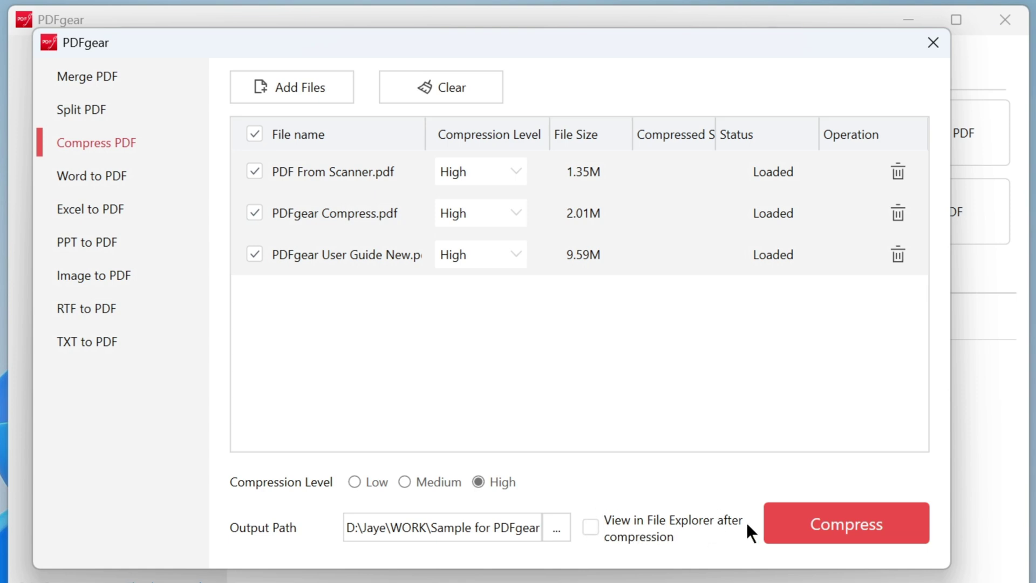
left_click(809, 526)
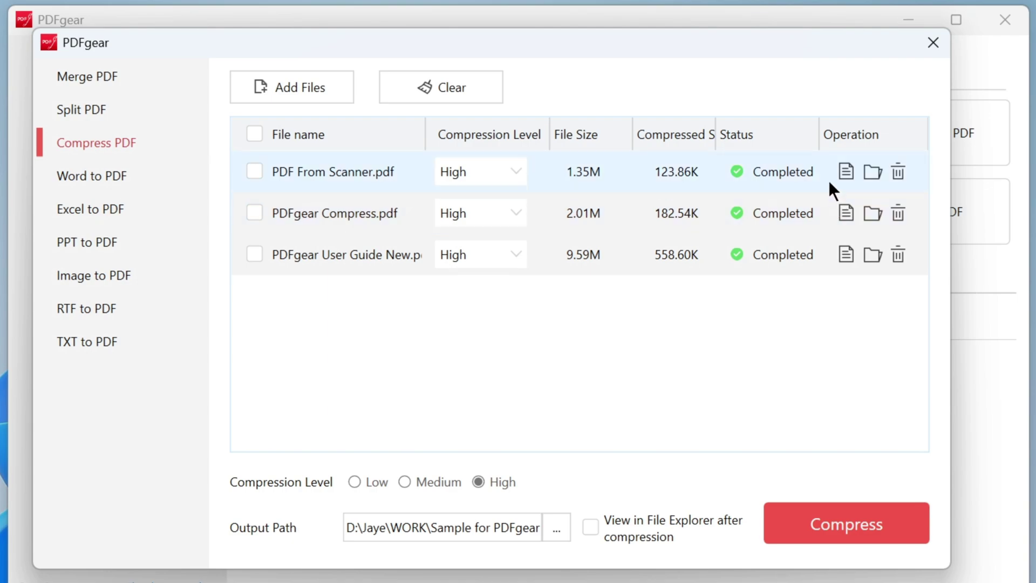
left_click(846, 254)
left_click(840, 131)
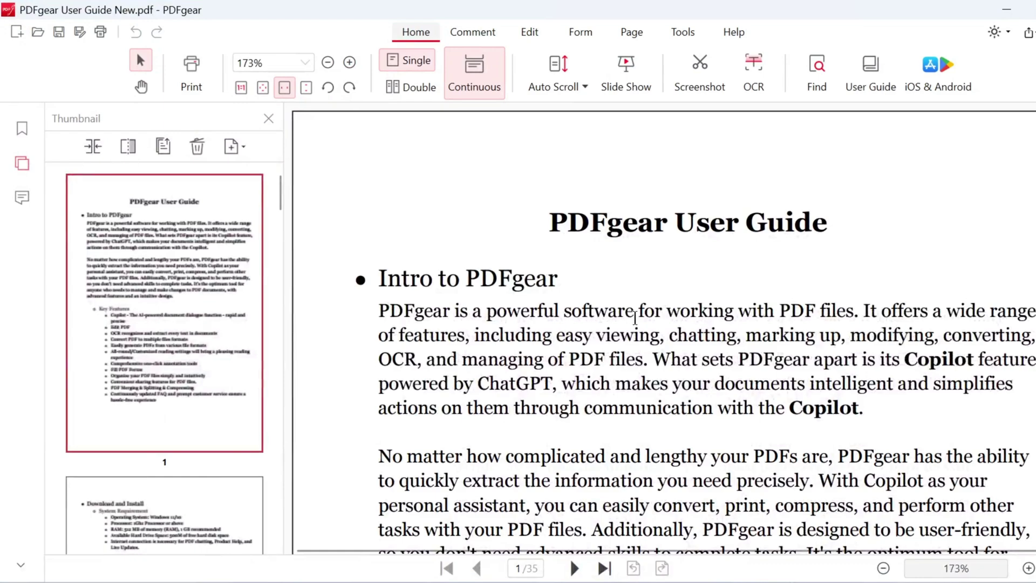
scroll(634, 310, "up", 5)
scroll(521, 296, "up", 3)
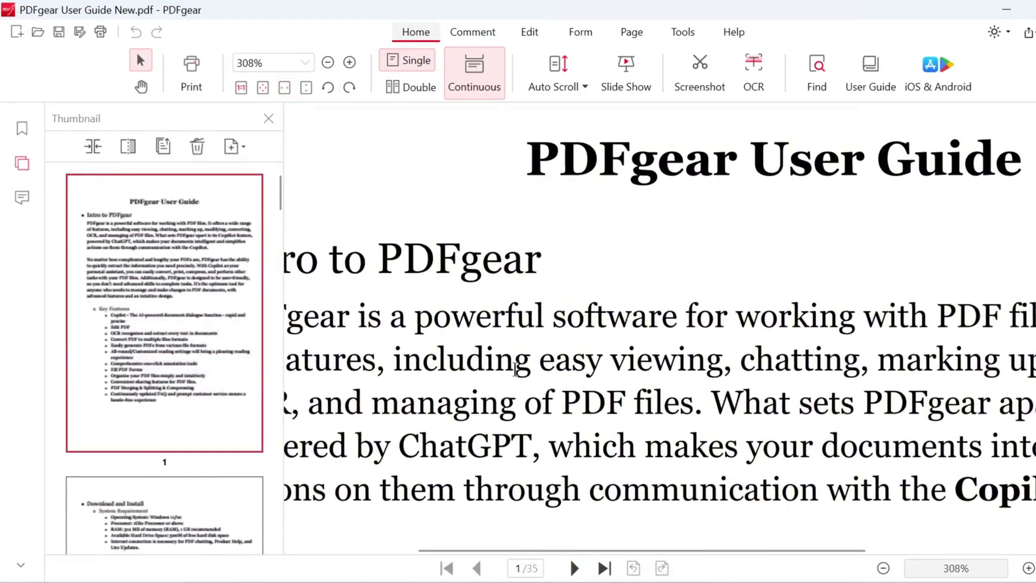
scroll(769, 351, "down", 5)
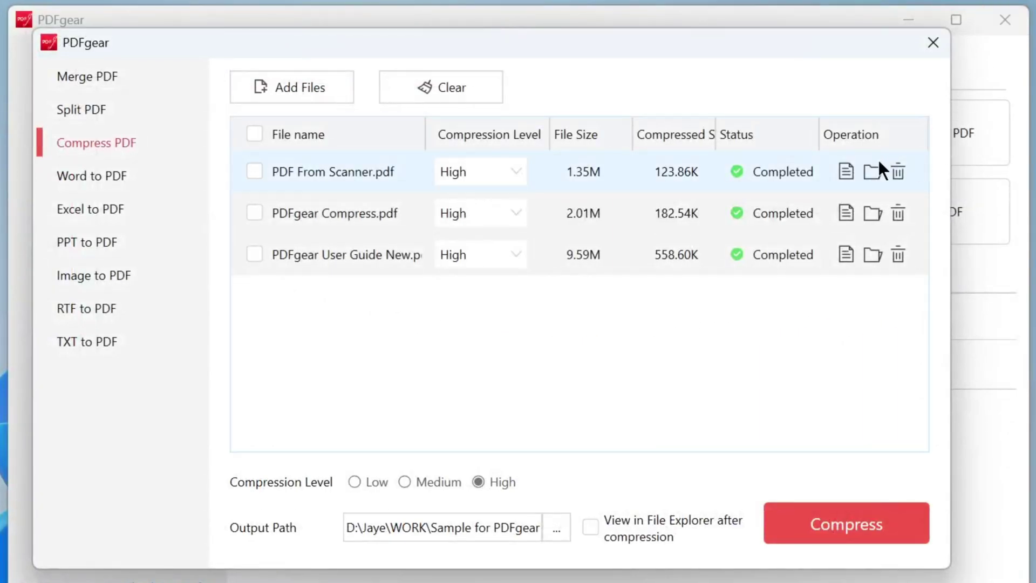
left_click(871, 172)
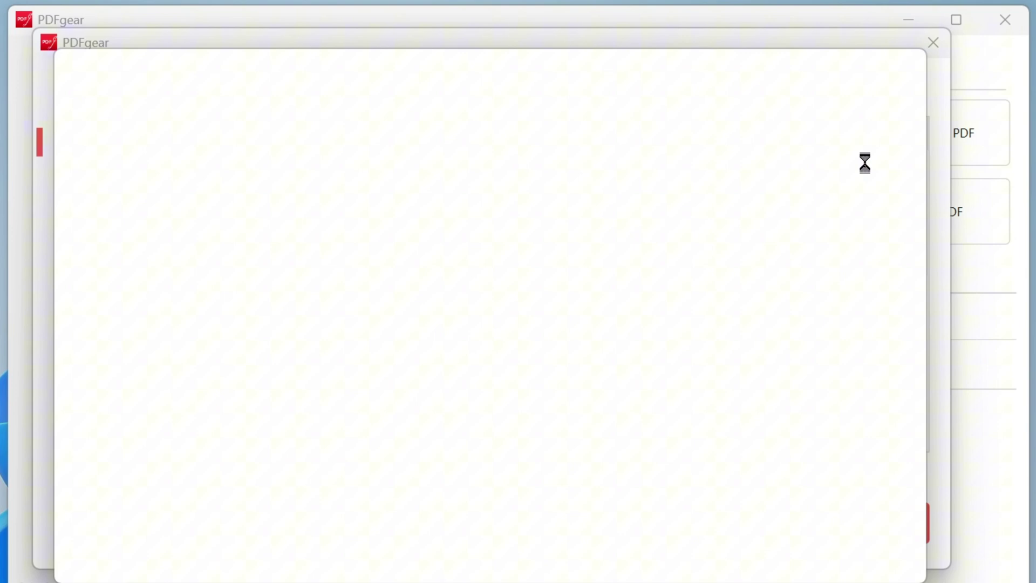
left_click(900, 64)
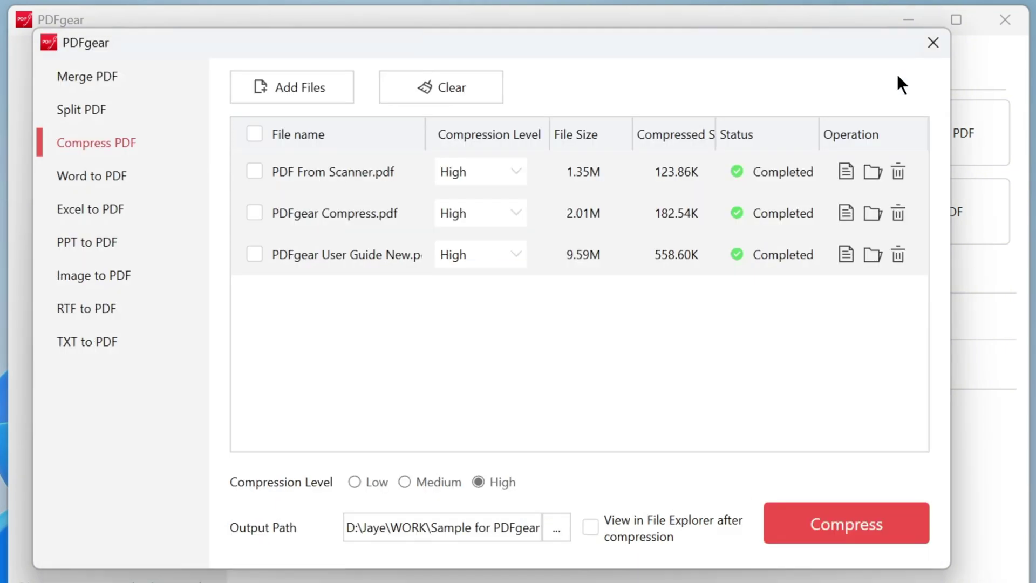
Open Tools > Compress for the User Guide, adding then removing Data 2.pdf.
left_click(934, 44)
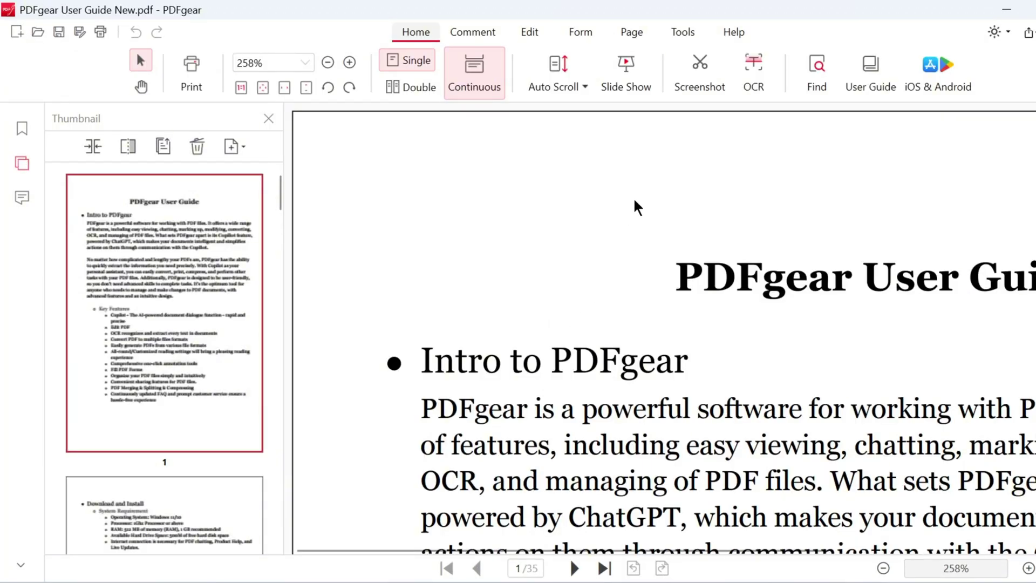
left_click(673, 33)
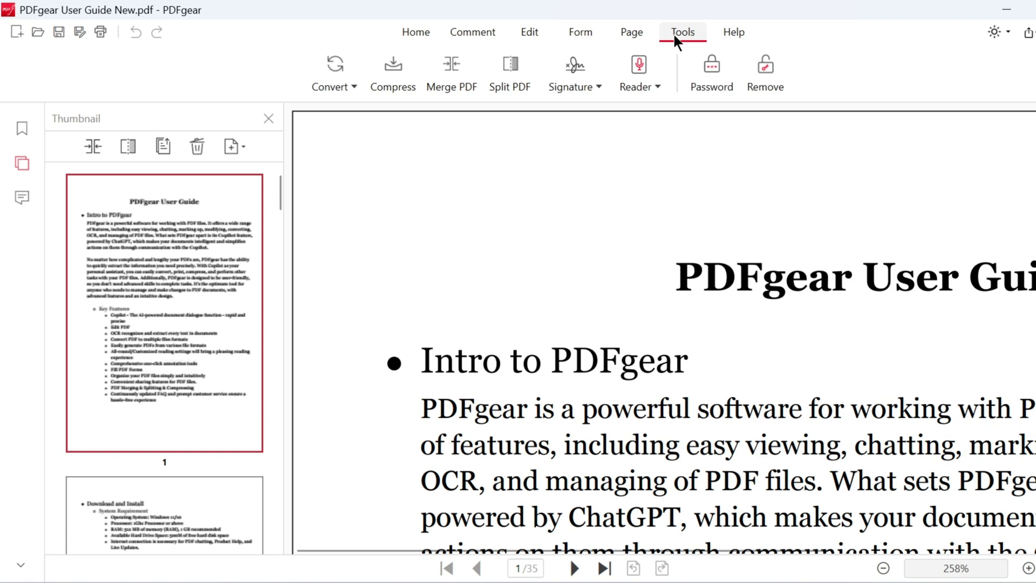
left_click(384, 95)
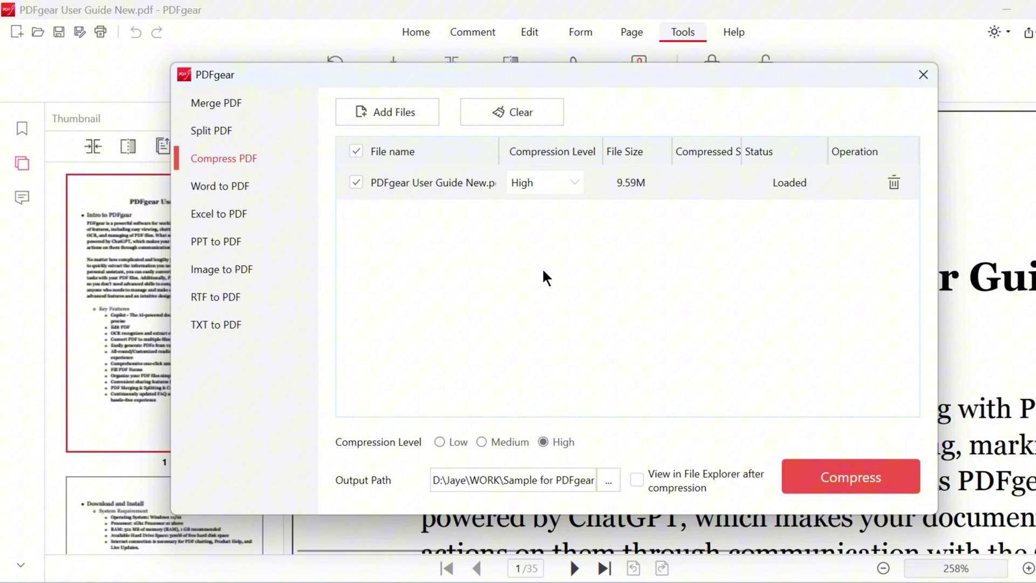
left_click(398, 113)
left_click(373, 319)
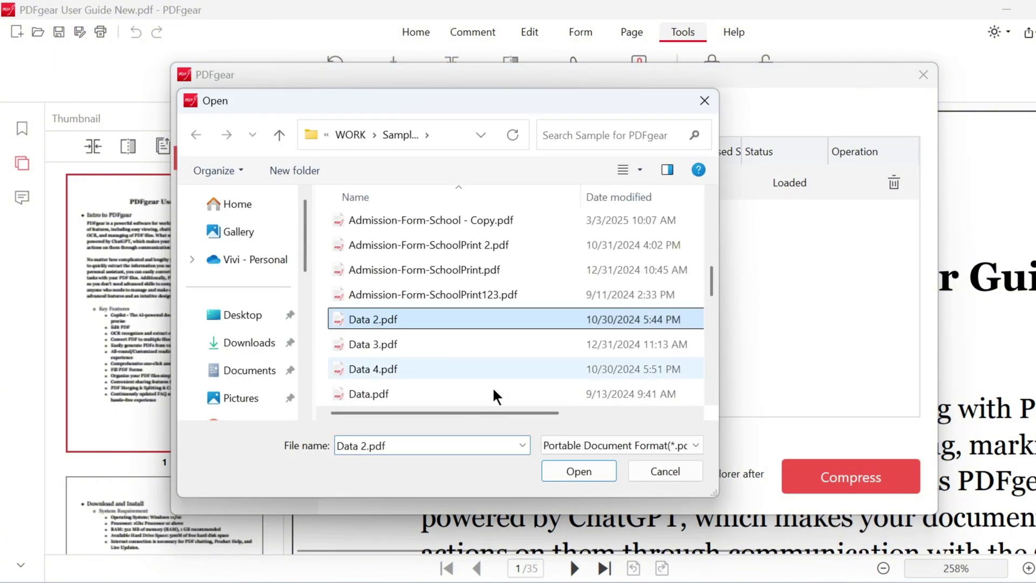
left_click(578, 471)
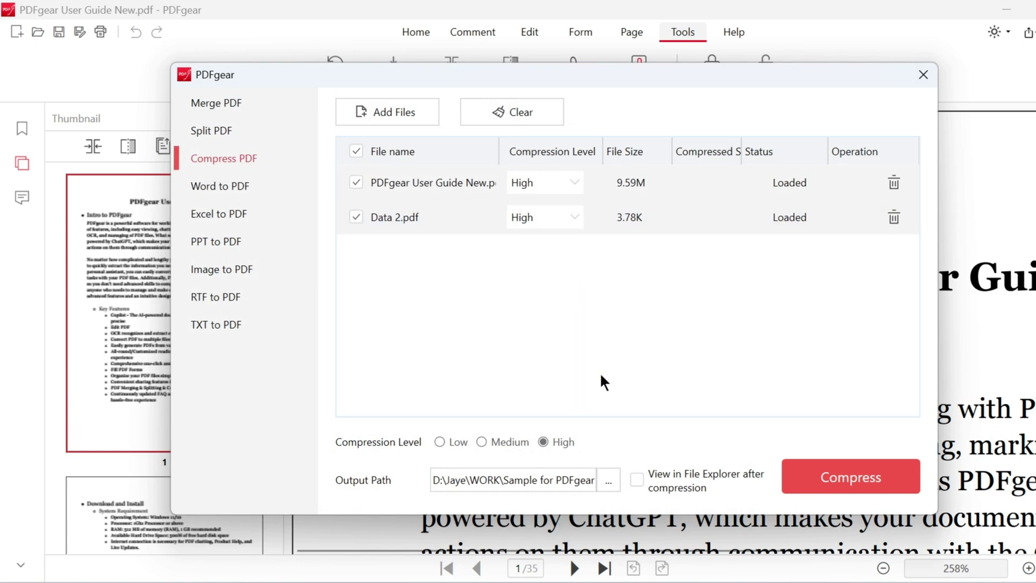
left_click(894, 217)
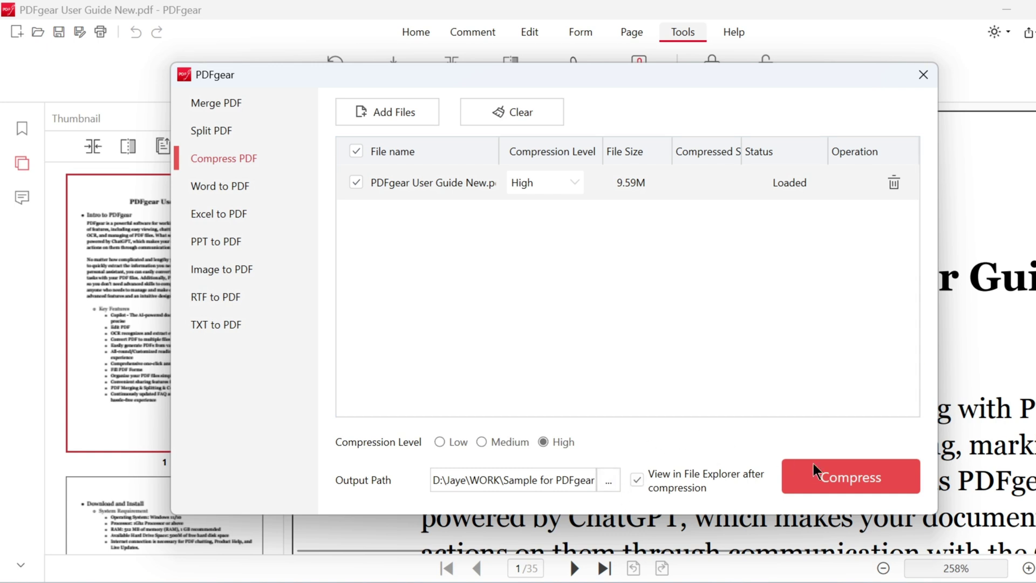
Compress the User Guide at Medium from 9.59M to 974.11K and close the windows.
left_click(482, 442)
left_click(842, 473)
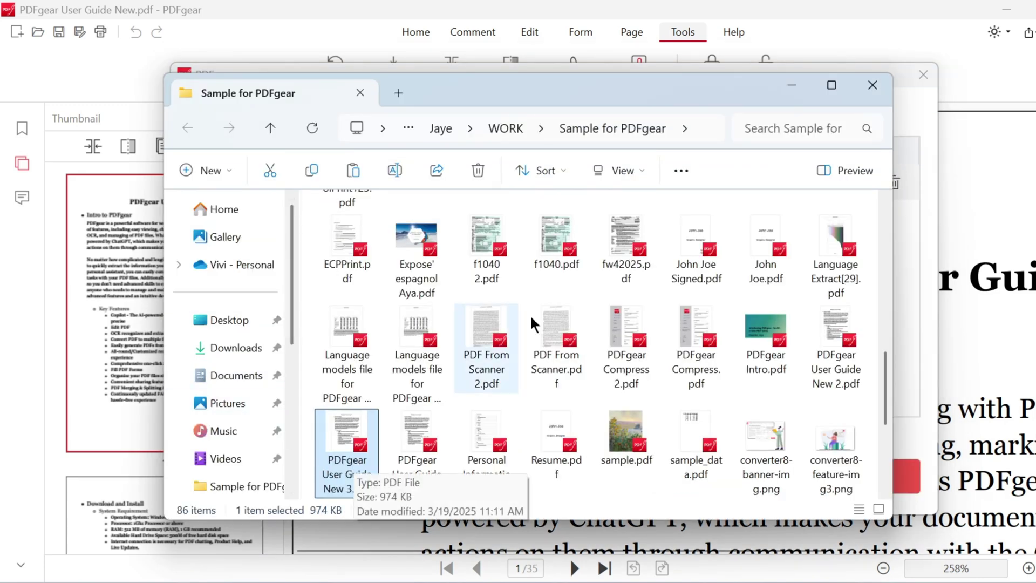
left_click(871, 84)
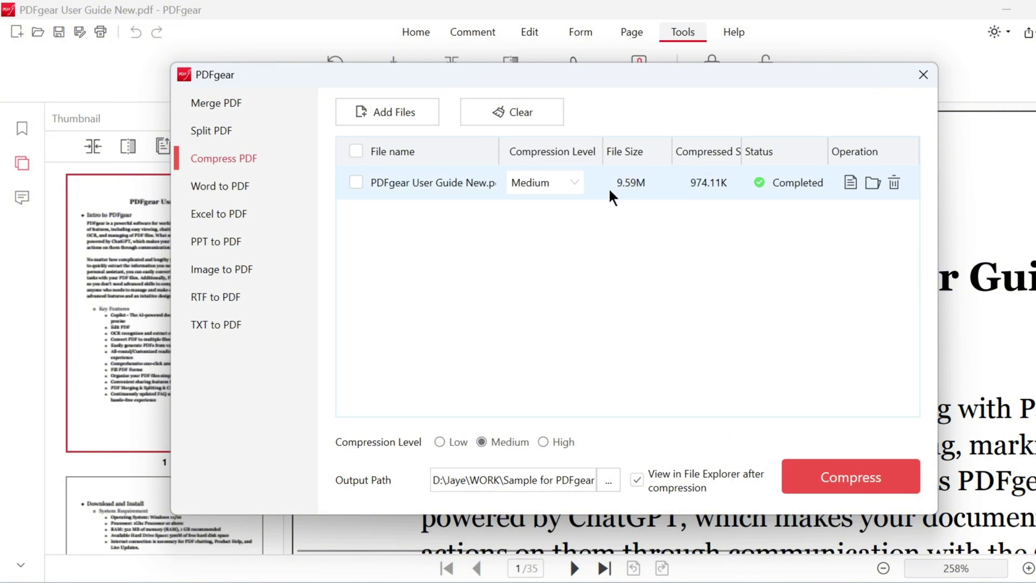
left_click(922, 75)
scroll(707, 273, "down", 4)
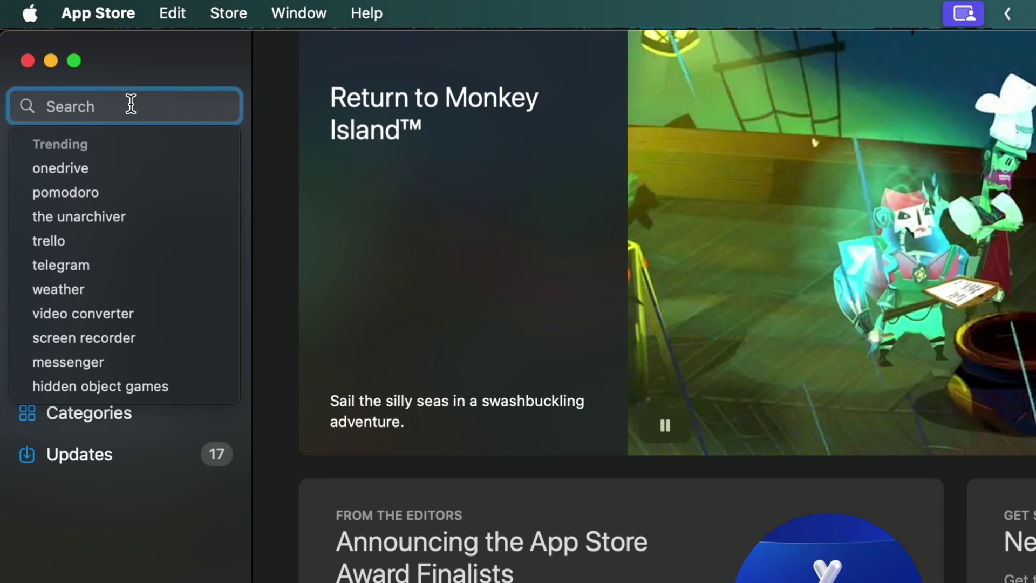
Search the App Store for pdfgear.
type("pdfgear")
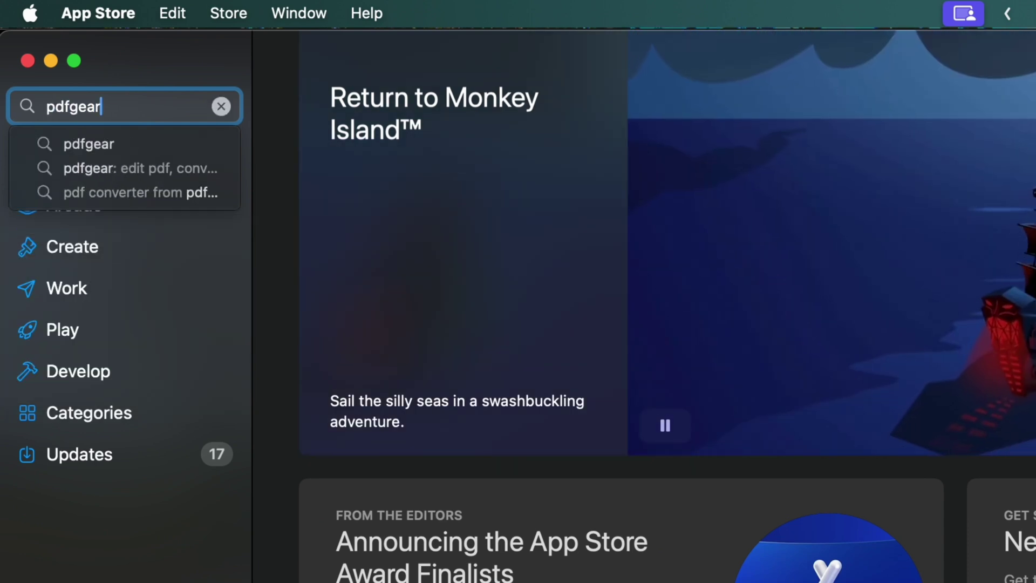
key("Return")
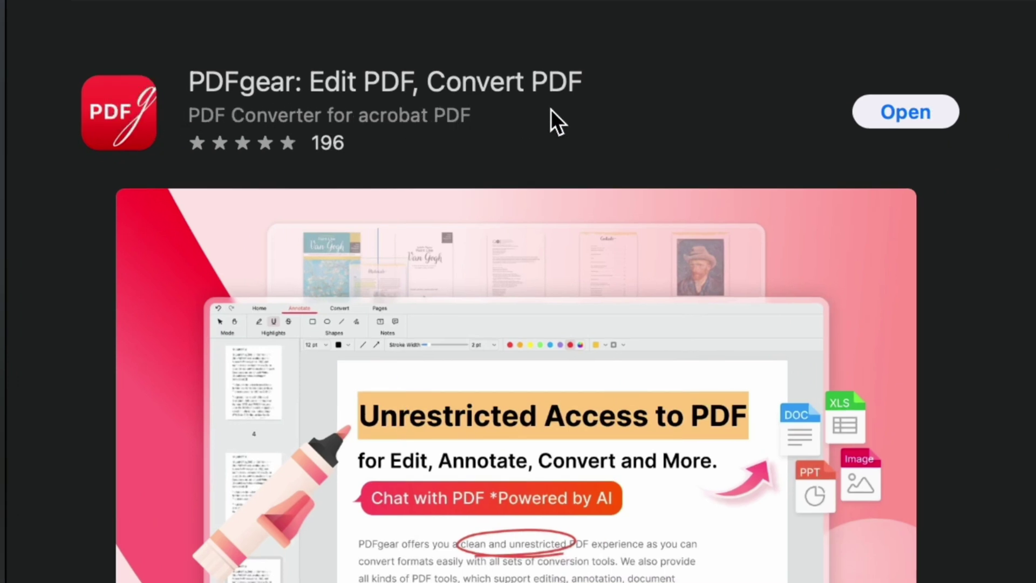
Launch PDFgear from the App Store and open its Compress PDF tool.
left_click(906, 112)
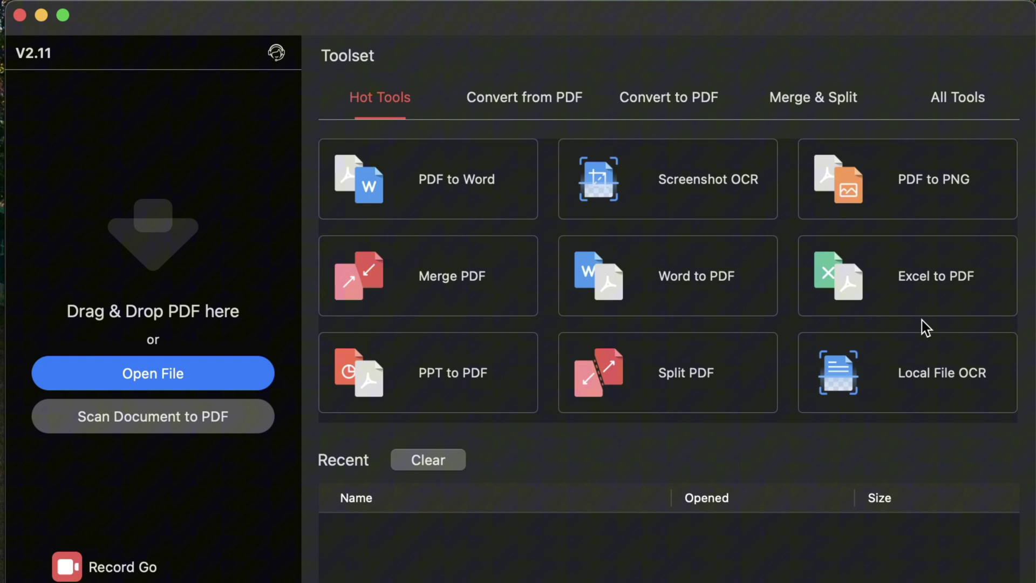
left_click(960, 93)
scroll(851, 353, "down", 5)
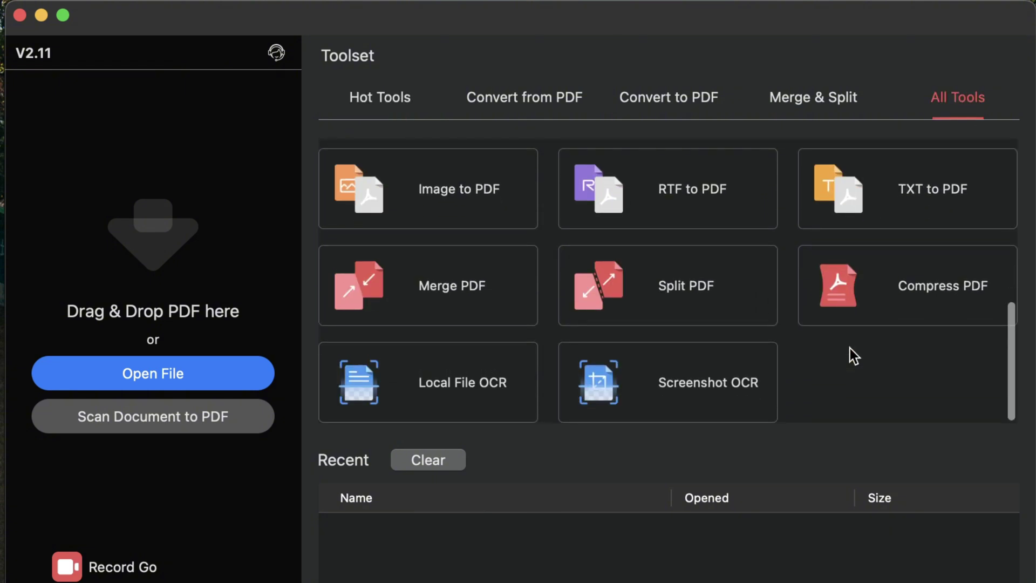
left_click(841, 294)
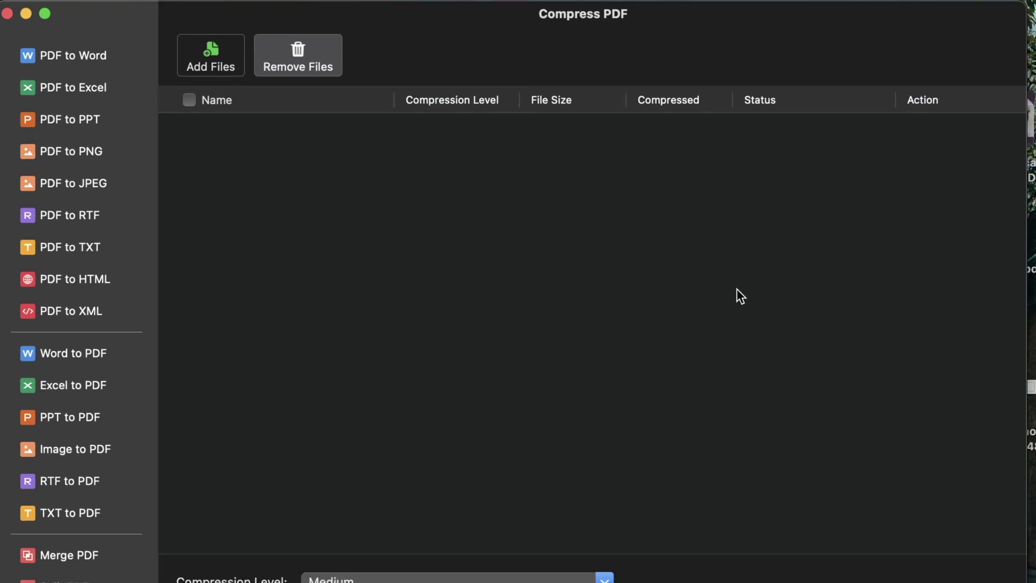
Select a résumé PDF, PDFgear Compress.pdf and PDFgear User Guide New.pdf in the file picker.
left_click(215, 60)
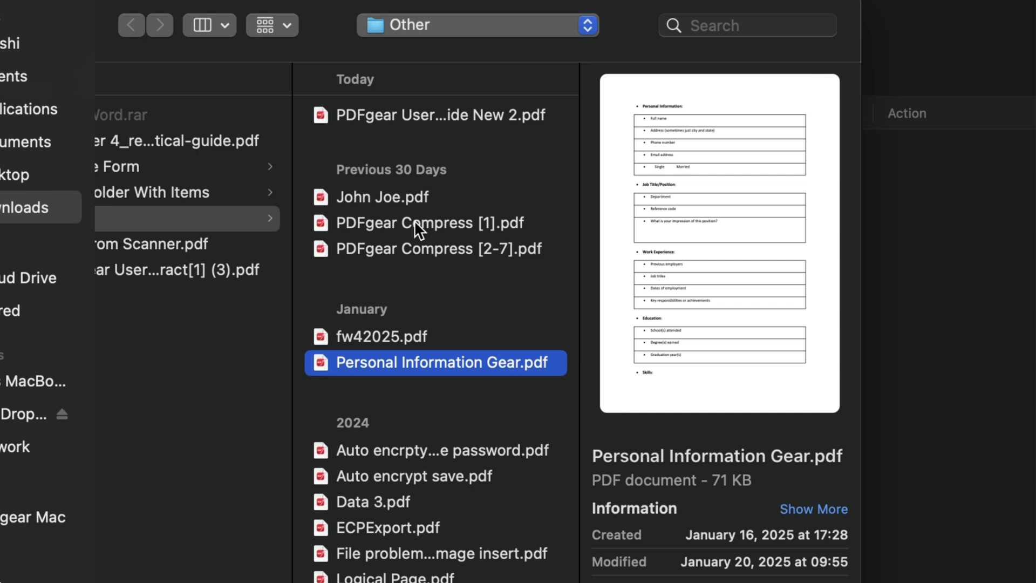
left_click(411, 201, "super")
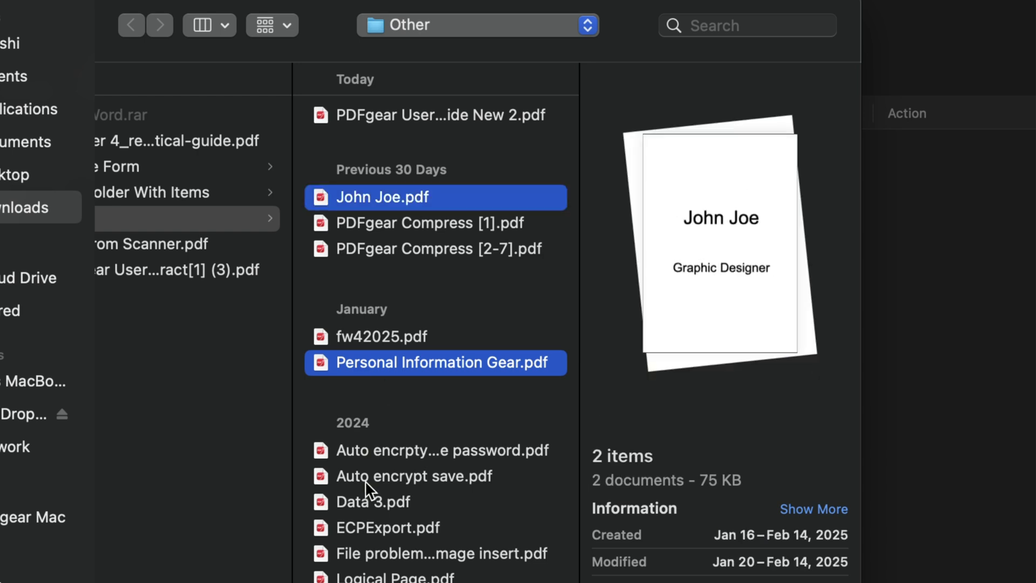
left_click(418, 329, "super")
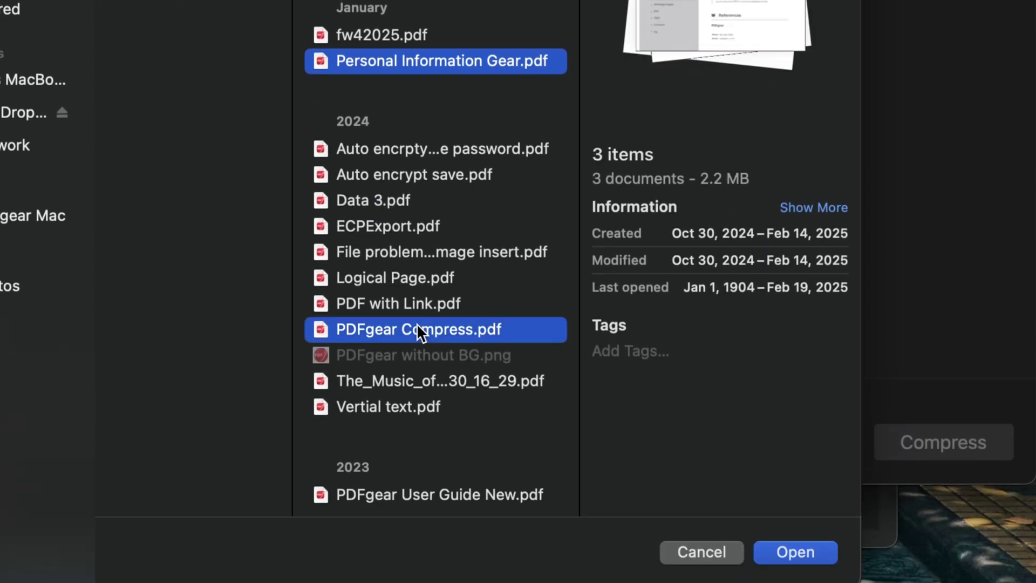
left_click(436, 492, "super")
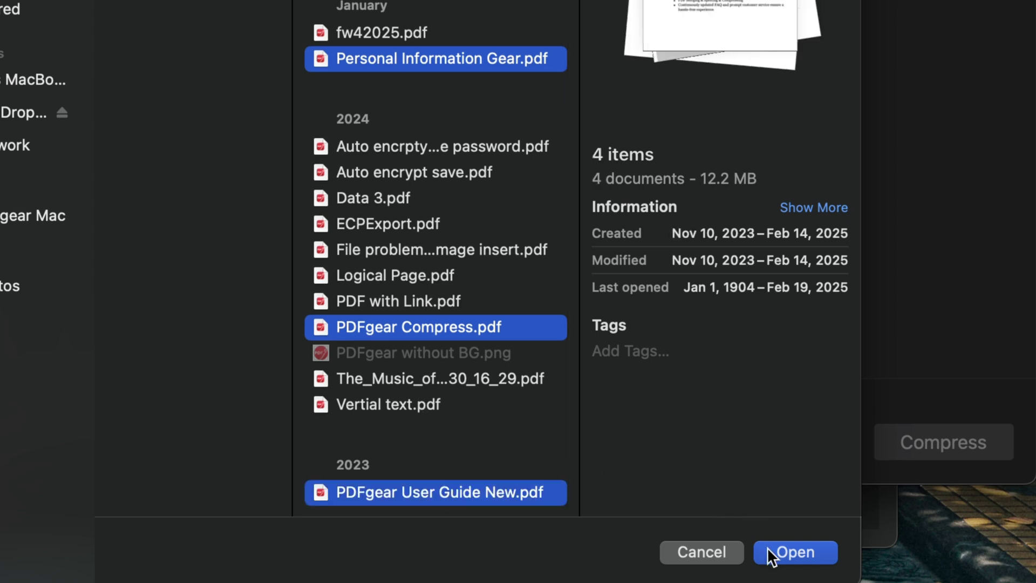
Load the chosen PDFs, then remove the résumé file and Personal Information Gear.pdf from the list.
left_click(782, 556)
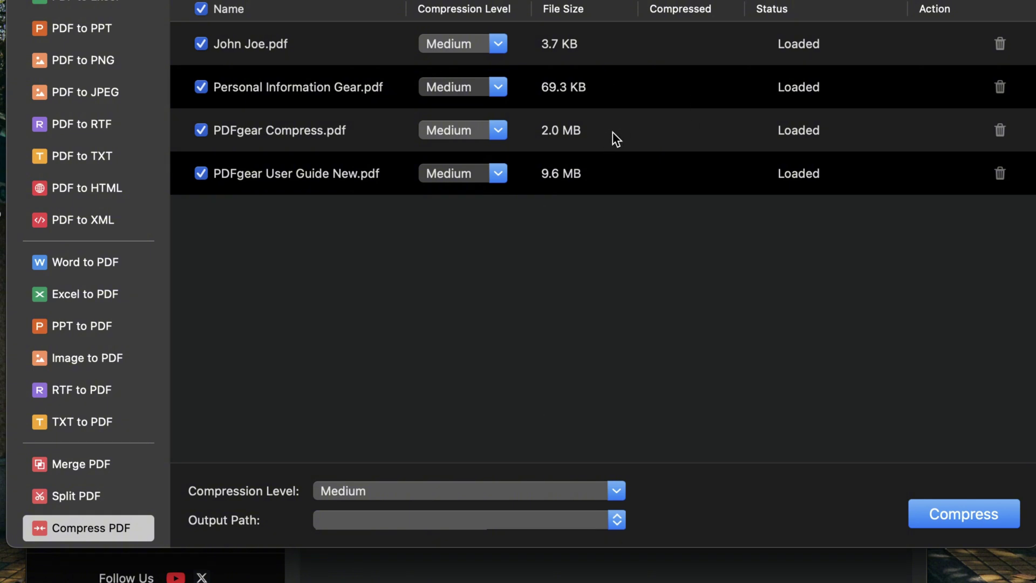
left_click(999, 45)
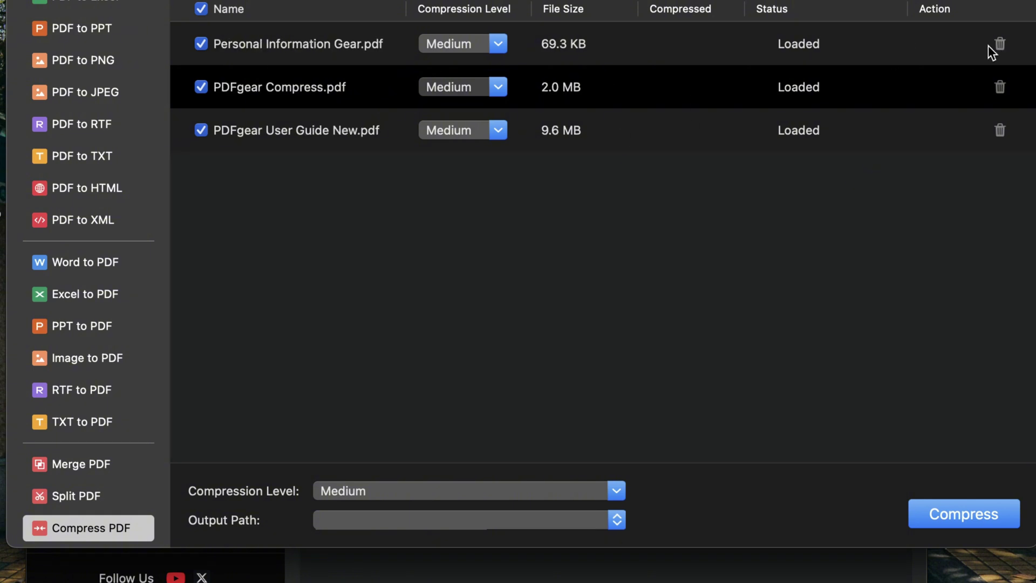
left_click(201, 10)
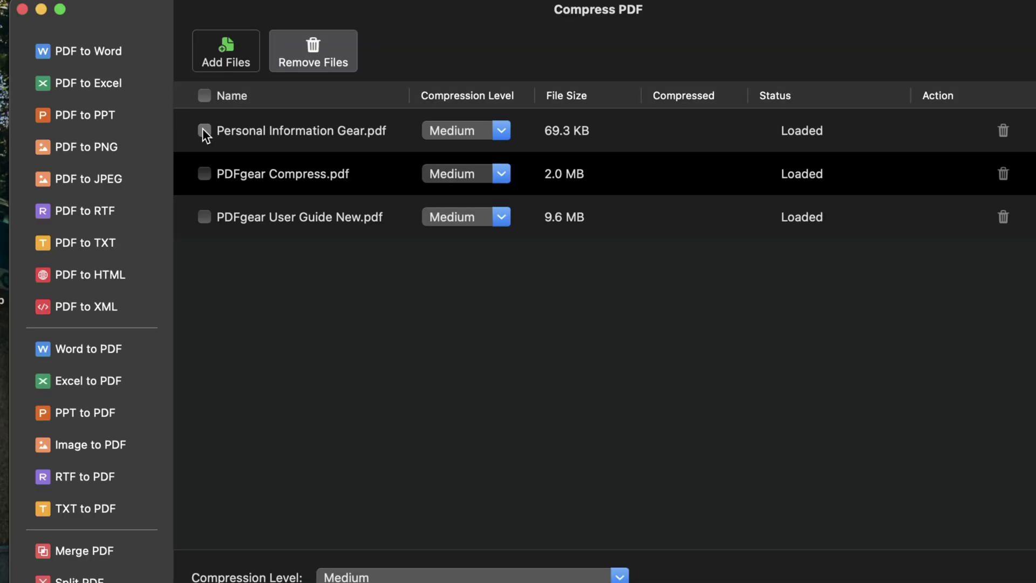
left_click(200, 43)
left_click(305, 54)
left_click(205, 101)
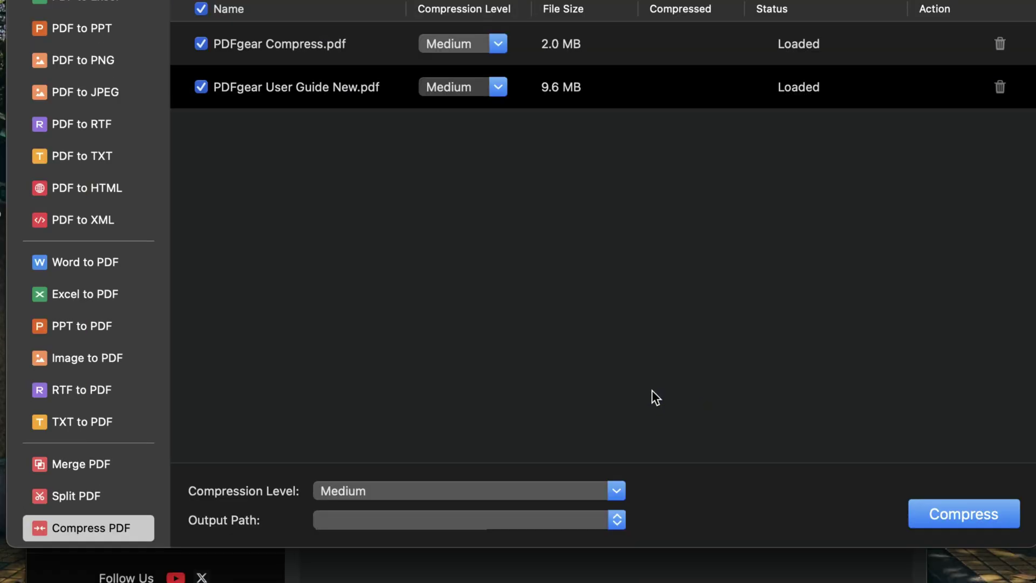
Set both PDFgear Compress.pdf and PDFgear User Guide New.pdf to Medium compression.
left_click(499, 44)
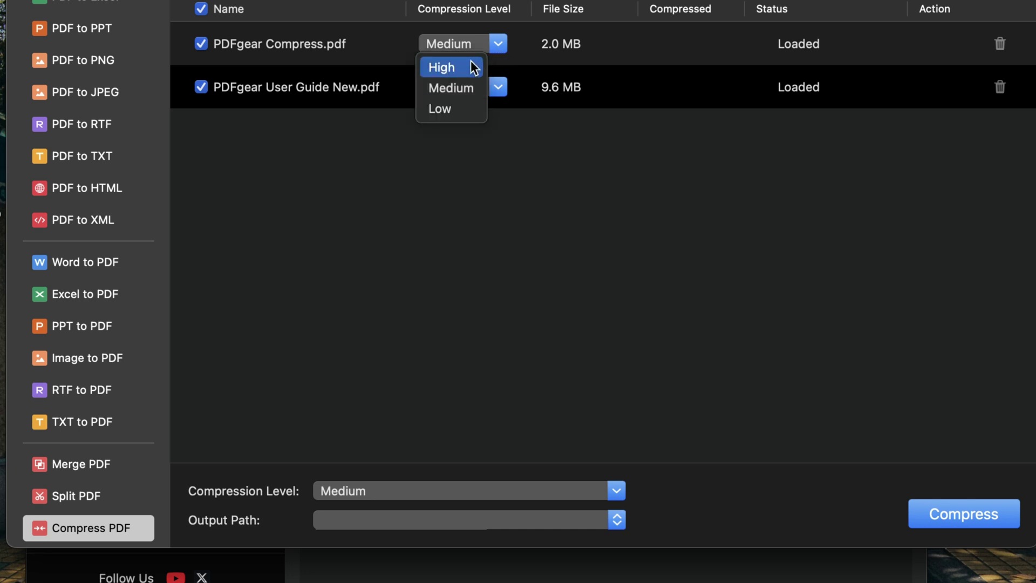
left_click(455, 99)
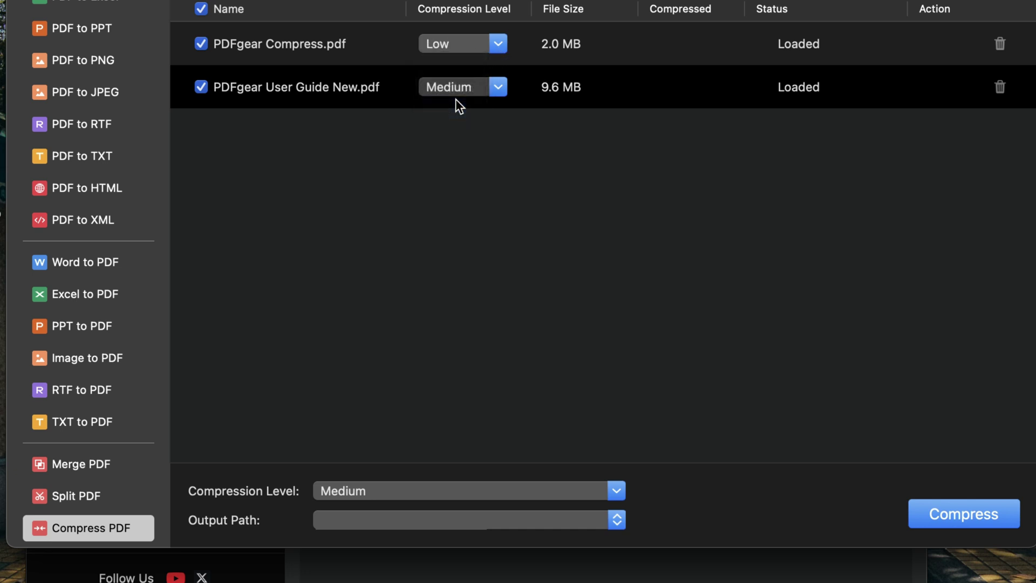
left_click(497, 89)
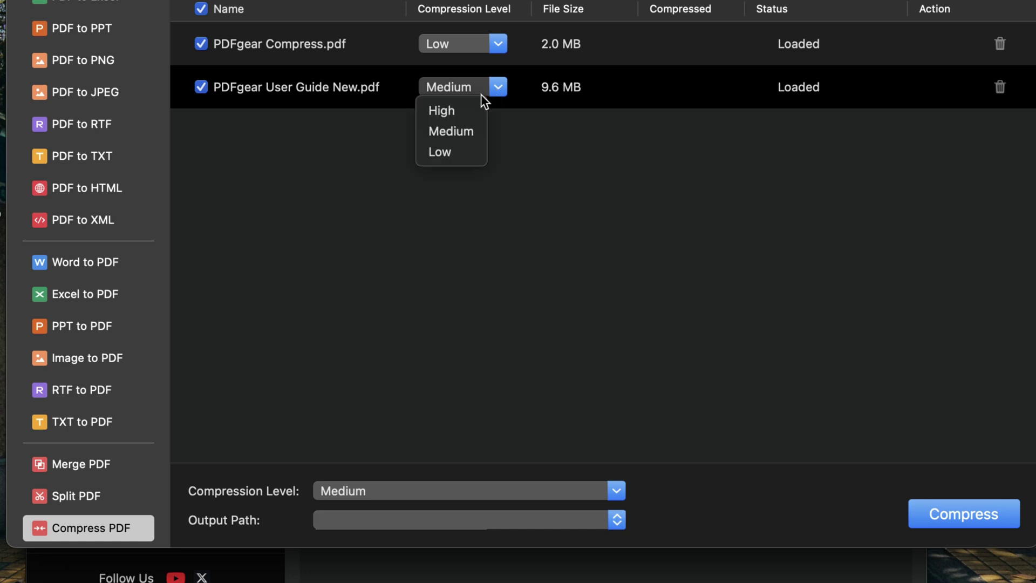
left_click(458, 109)
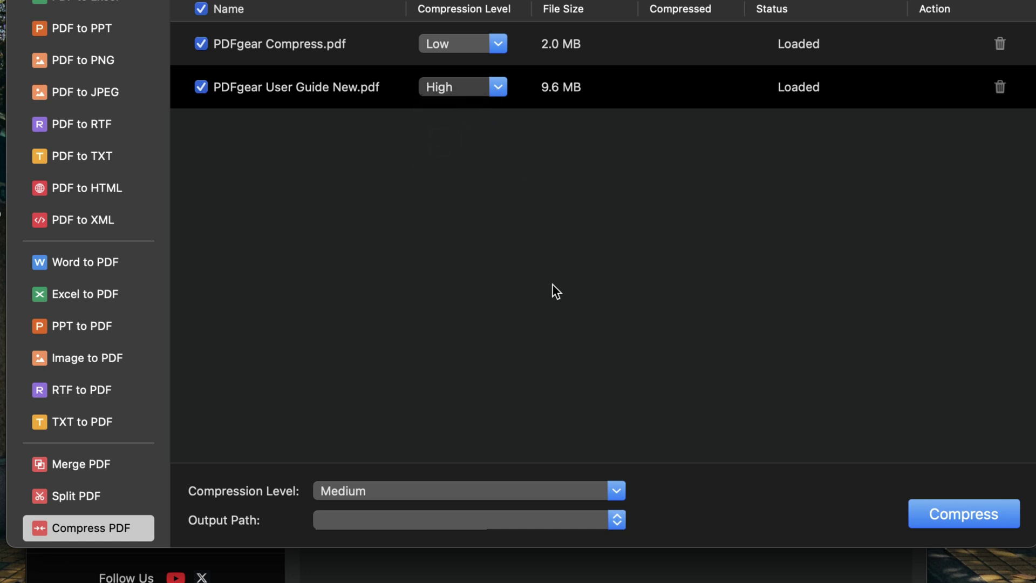
left_click(616, 491)
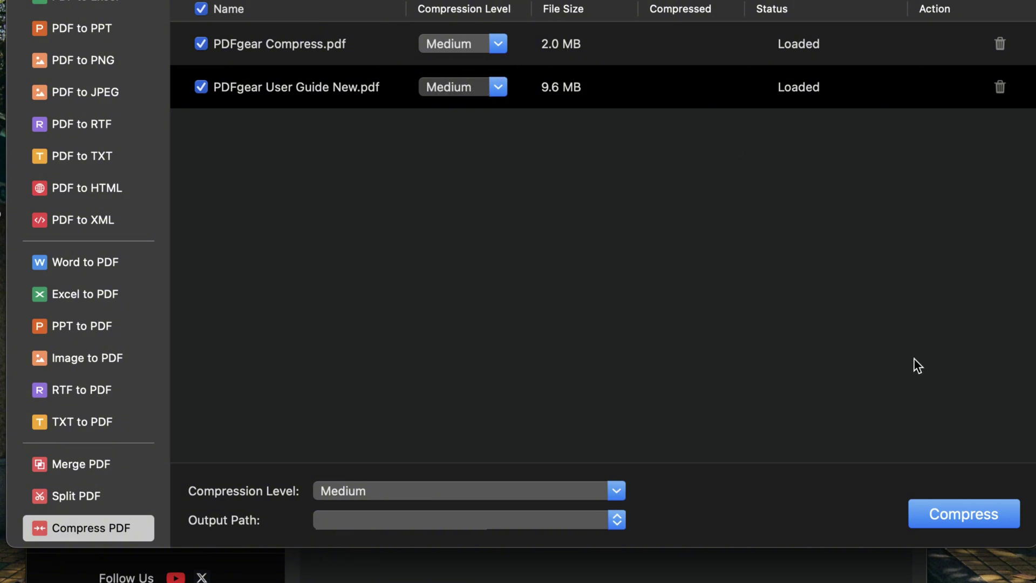
Compress both files at Medium (2.0 MB→488 KB, 9.6 MB→5.9 MB) and preview the result.
left_click(976, 522)
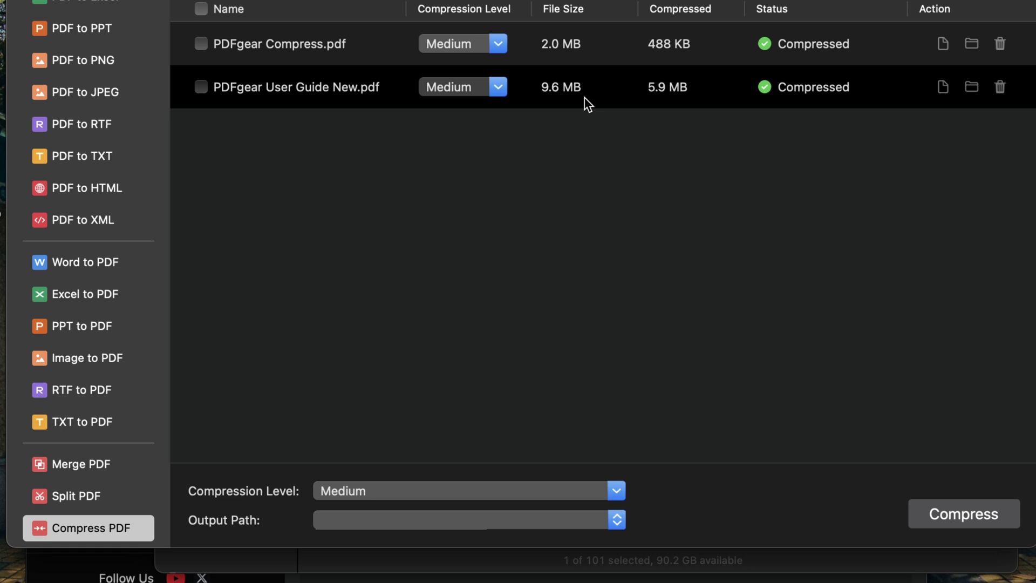
left_click(943, 43)
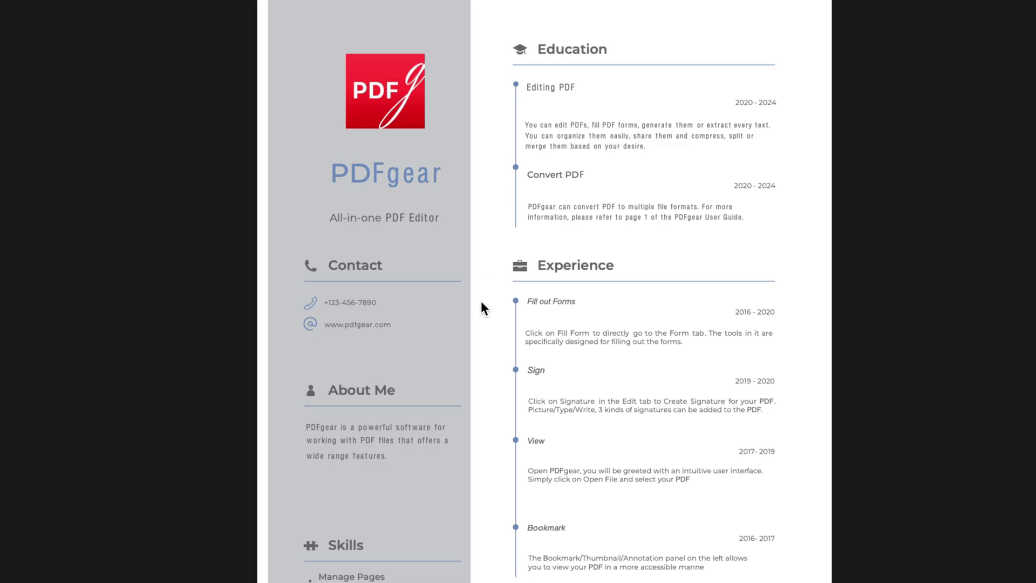
scroll(472, 329, "down", 3)
scroll(473, 334, "down", 3)
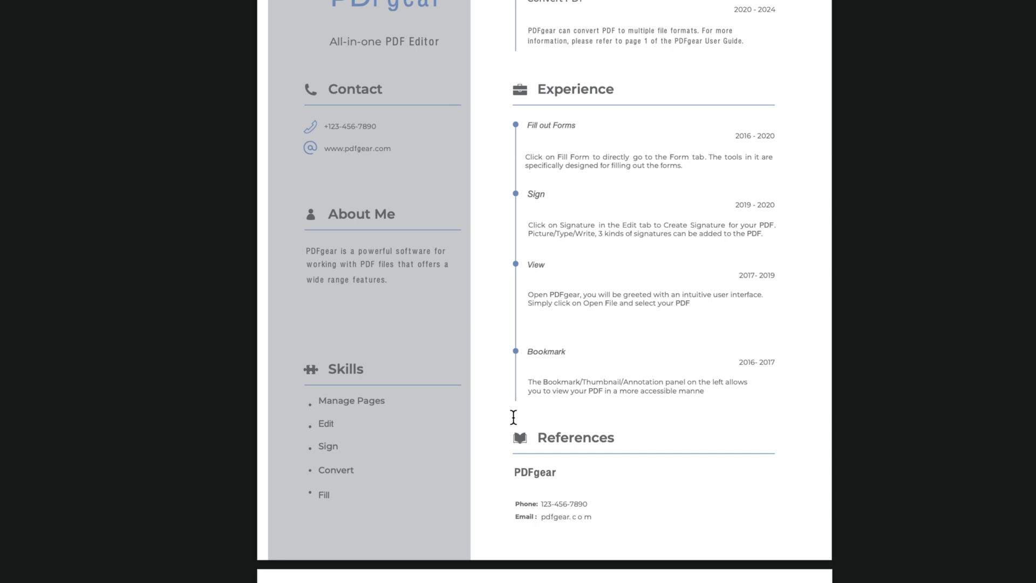
scroll(514, 416, "up", 2)
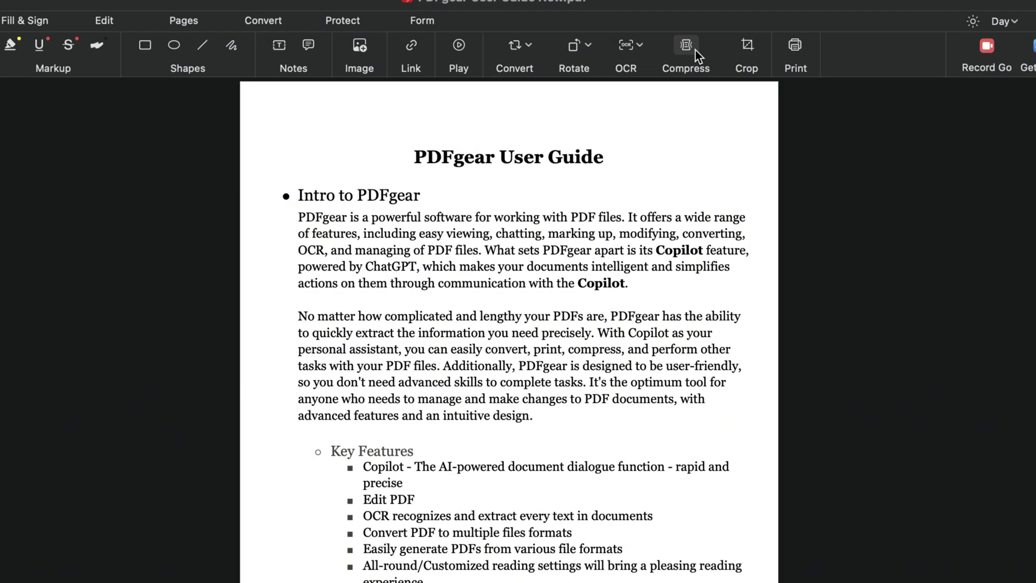
Compress the open user guide at High together with fw42025.pdf, shrinking fw42025.pdf from 188 KB to 118 KB.
left_click(510, 83)
left_click(262, 48)
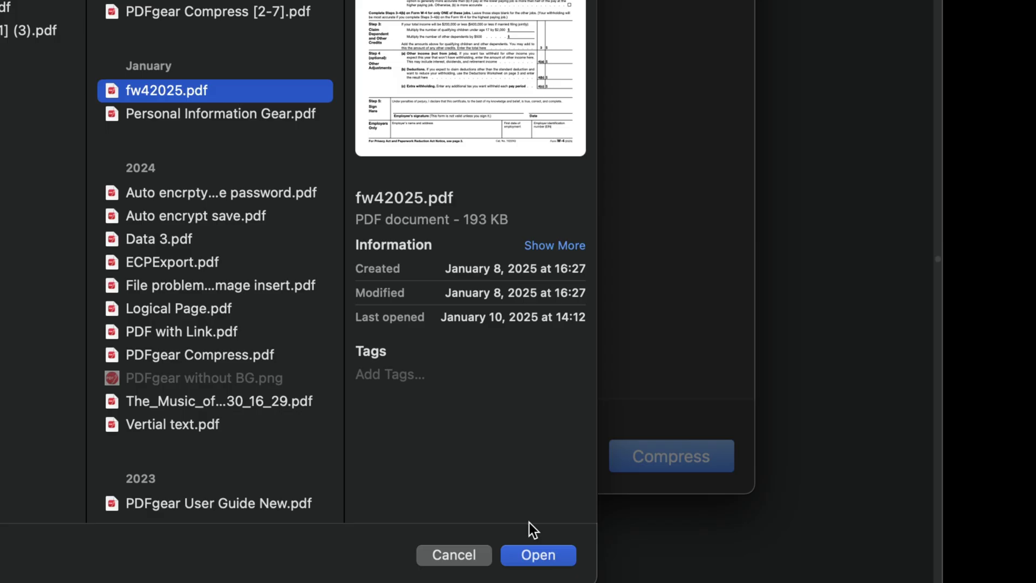
left_click(529, 557)
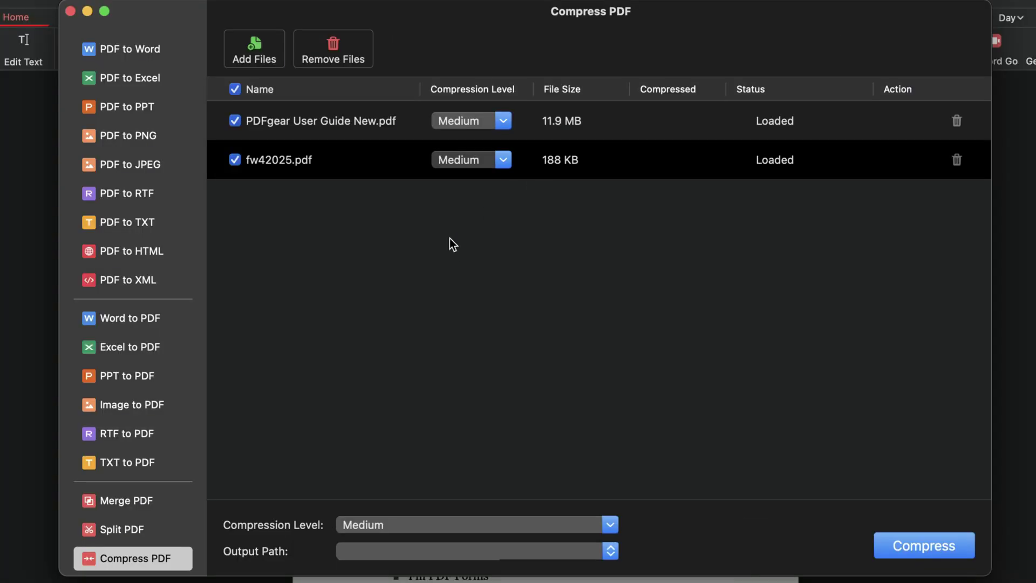
left_click(504, 121)
left_click(472, 142)
left_click(909, 551)
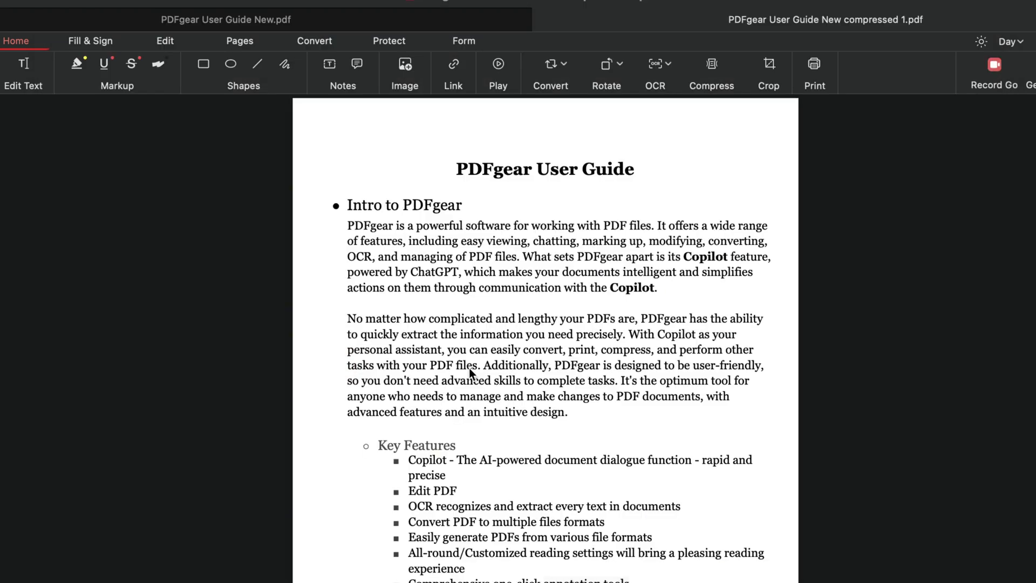
scroll(575, 352, "up", 5)
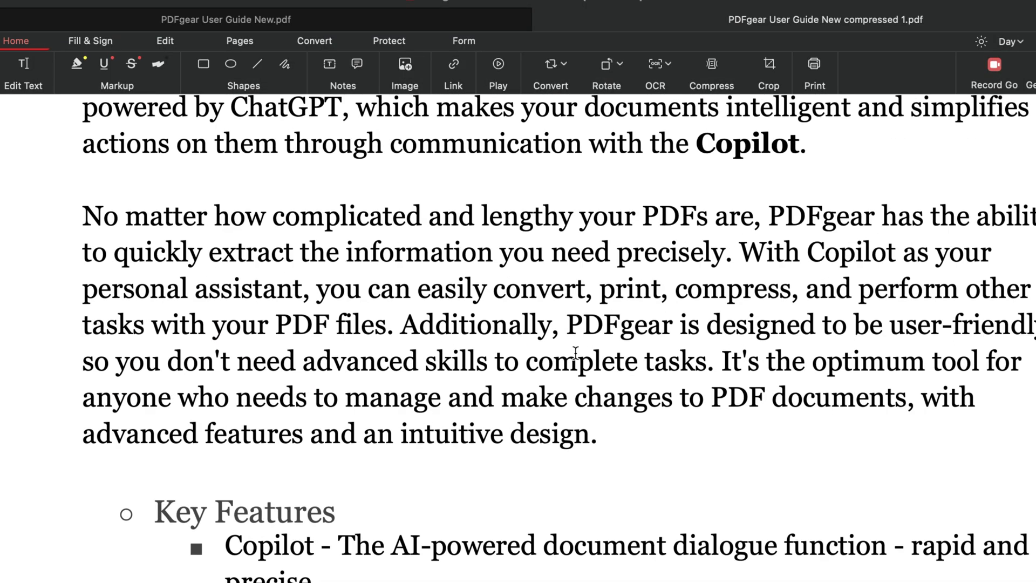
scroll(575, 353, "up", 1)
scroll(574, 350, "down", 5)
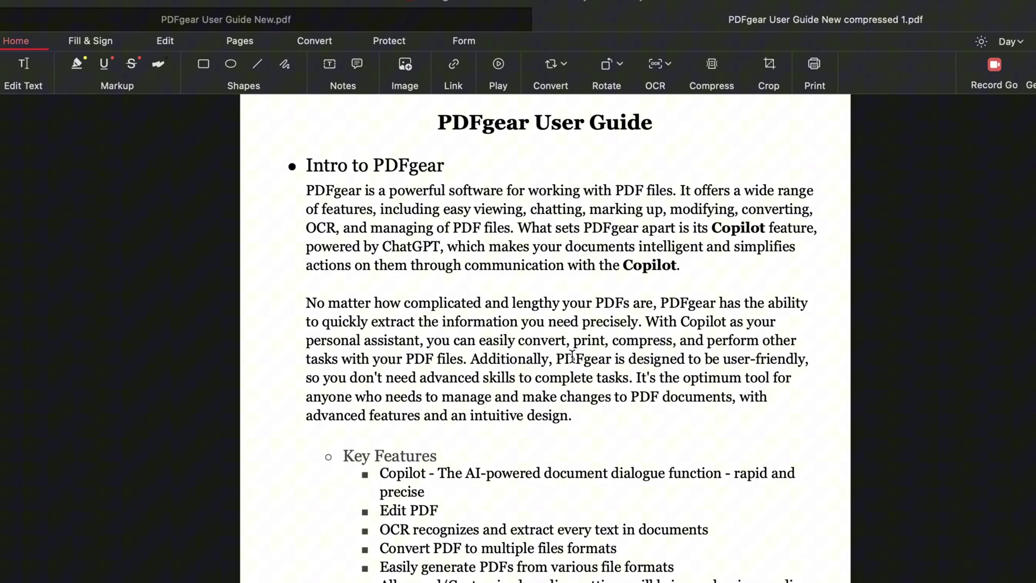
scroll(572, 356, "down", 10)
scroll(572, 356, "up", 10)
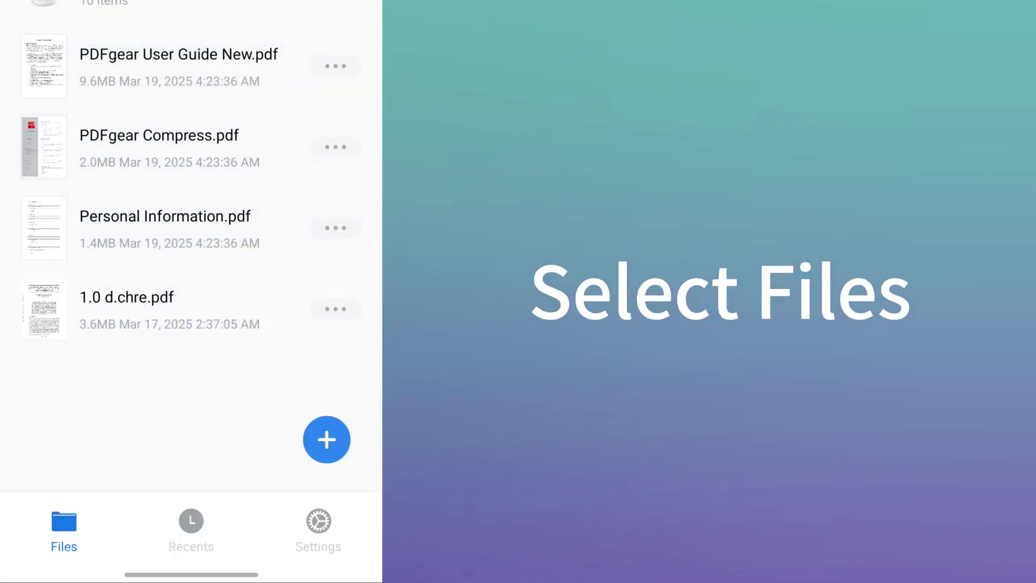
Select PDFgear Compress.pdf and Personal Information.pdf in the Files list.
left_click(234, 73)
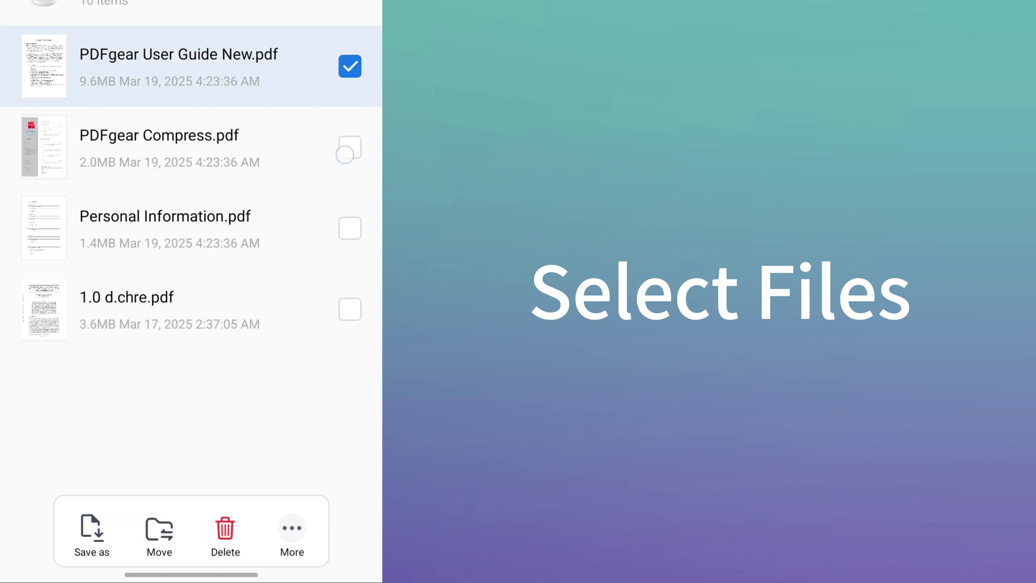
left_click(345, 154)
left_click(350, 228)
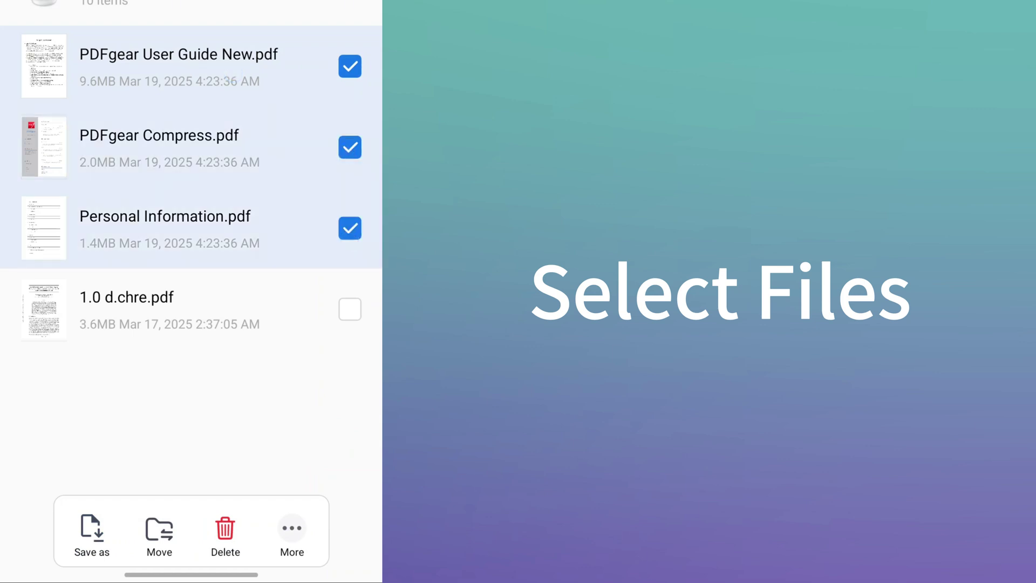
left_click(349, 66)
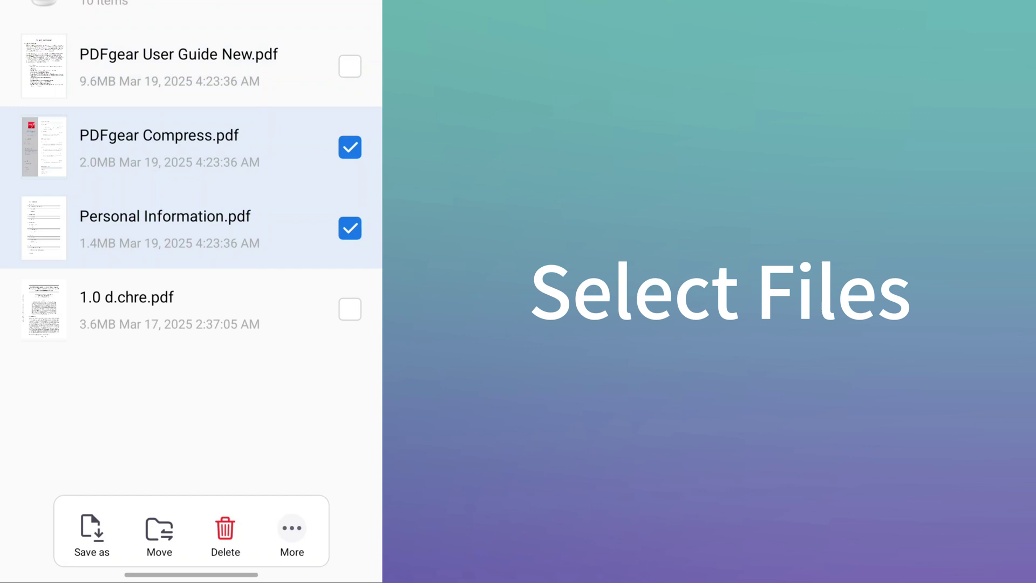
Reduce both selected files at Medium level into 487.5KB and 539.5KB copies.
left_click(291, 528)
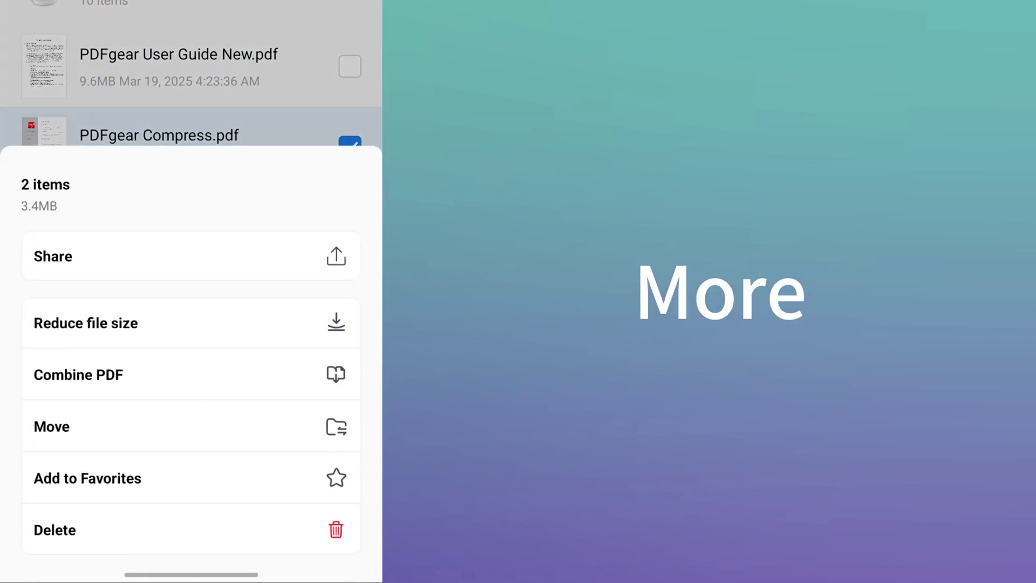
left_click(306, 329)
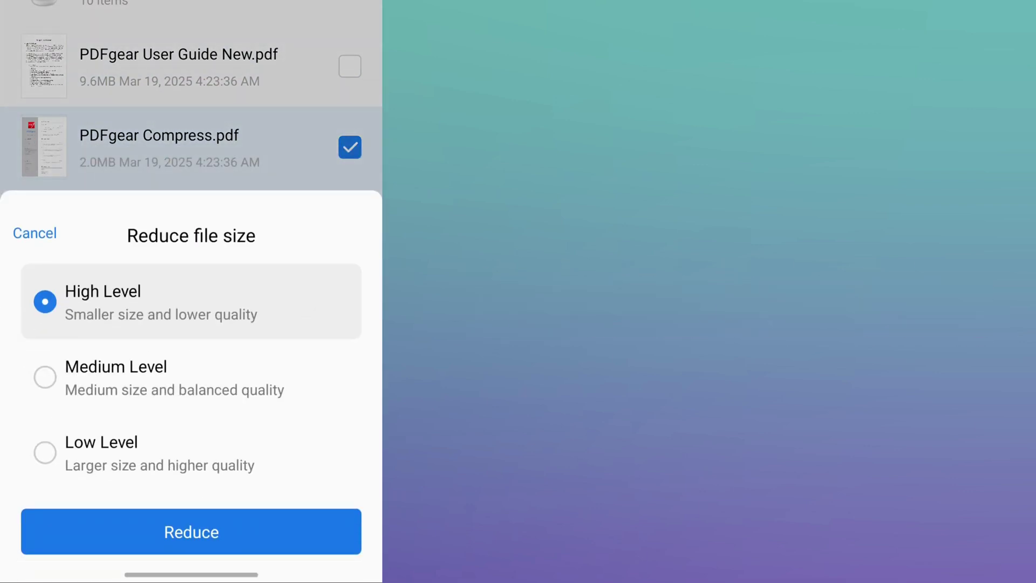
left_click(314, 391)
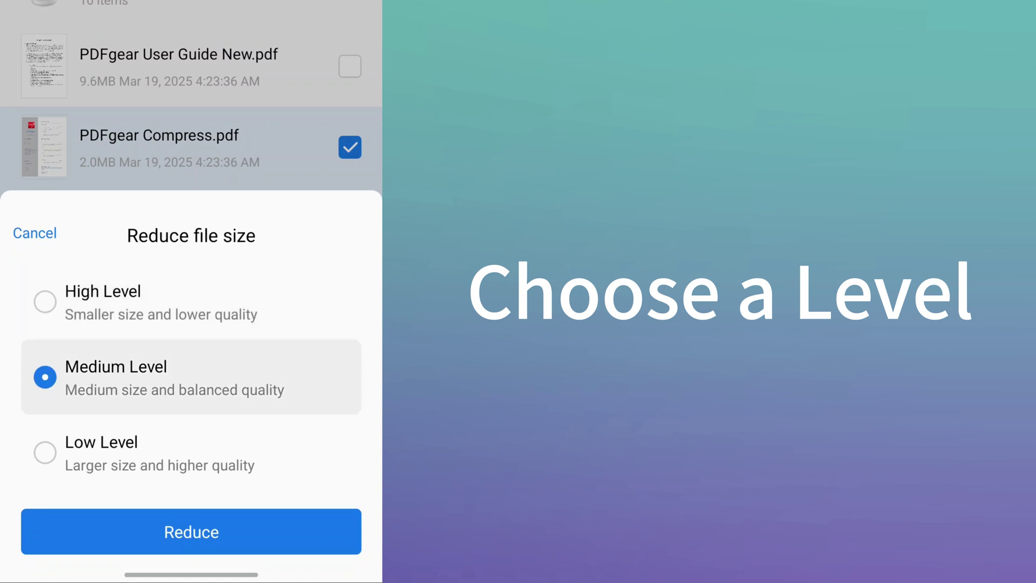
left_click(289, 541)
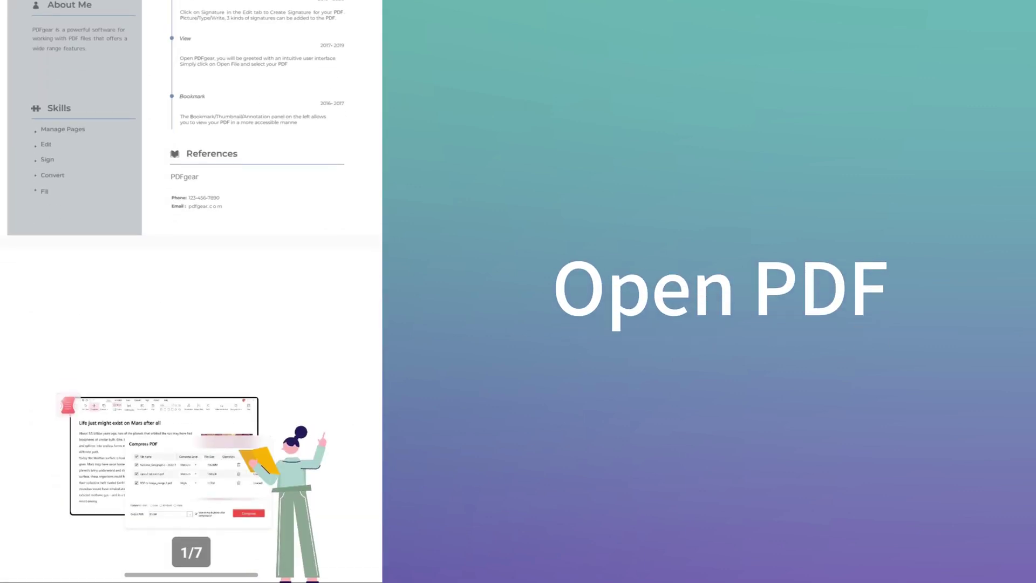
Scroll through the compressed résumé PDF to look it over.
scroll(191, 292, "up", 5)
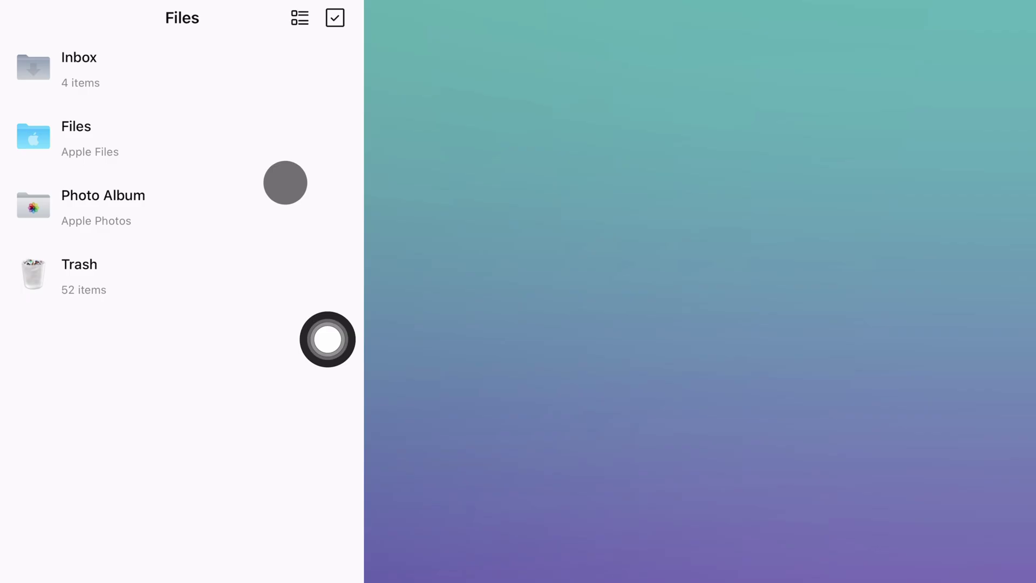
Import the Word document, PDFgear Compress.pdf and PDFgear User Guide New.pdf from Downloads.
left_click(314, 476)
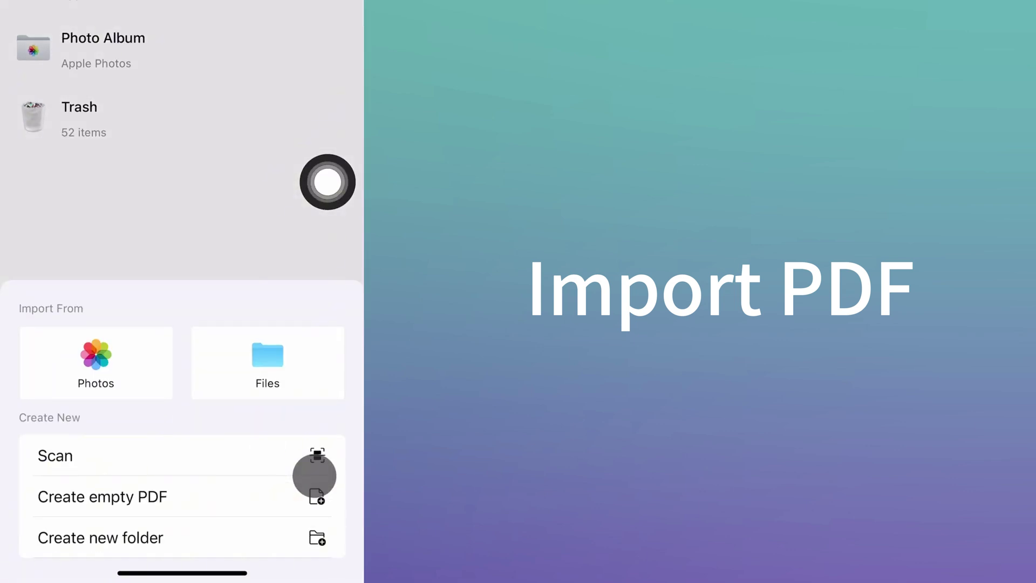
left_click(282, 367)
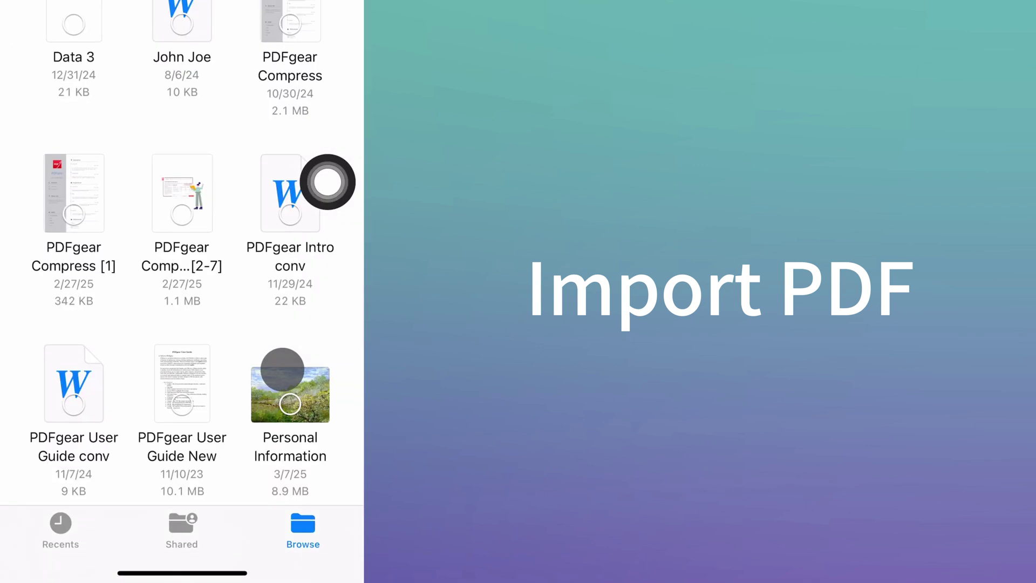
left_click(184, 35)
left_click(303, 35)
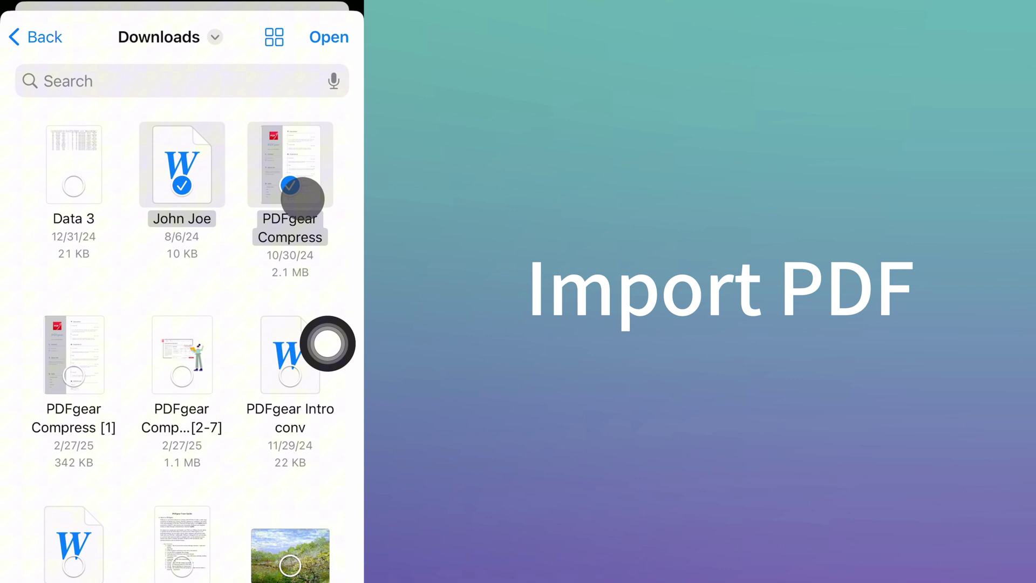
left_click(189, 556)
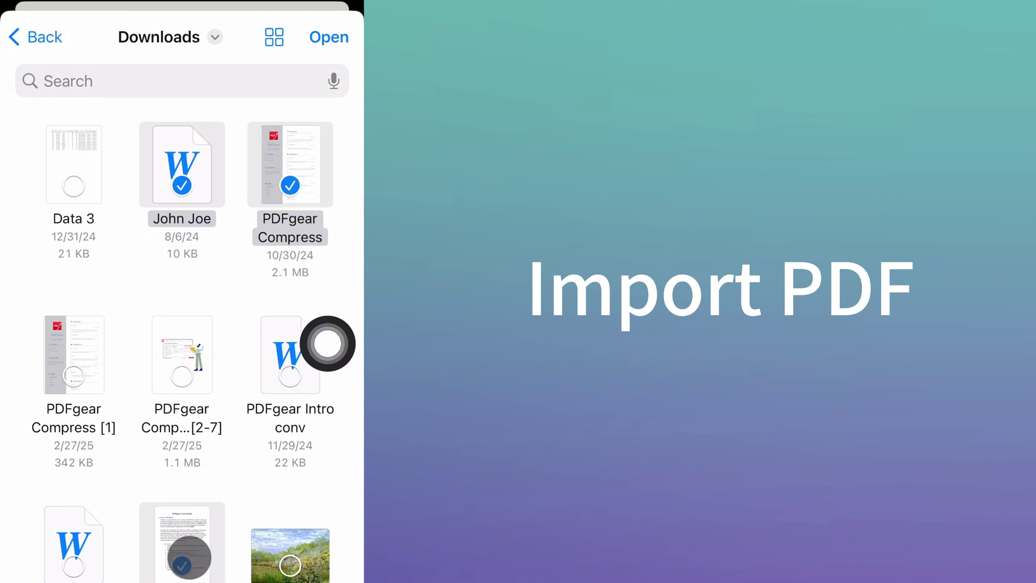
left_click(329, 36)
Select all three imported files and bring up their More actions.
left_click(331, 24)
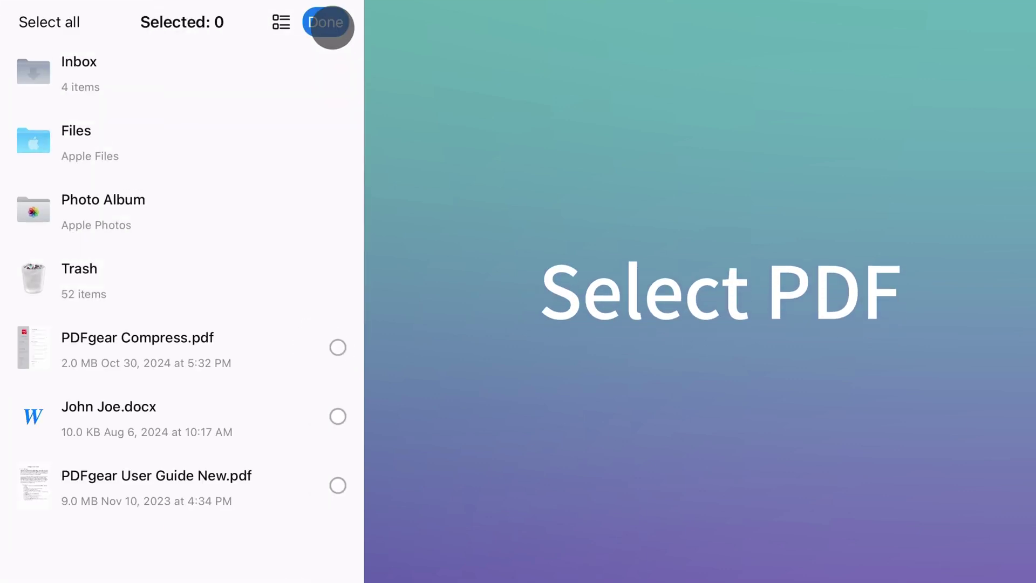
left_click(339, 347)
left_click(343, 415)
left_click(345, 483)
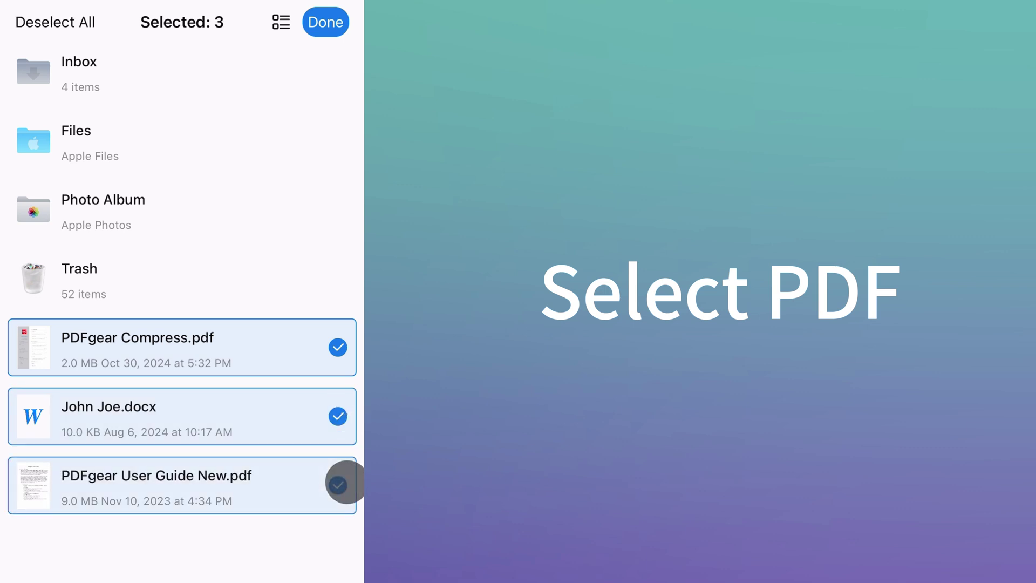
left_click(289, 505)
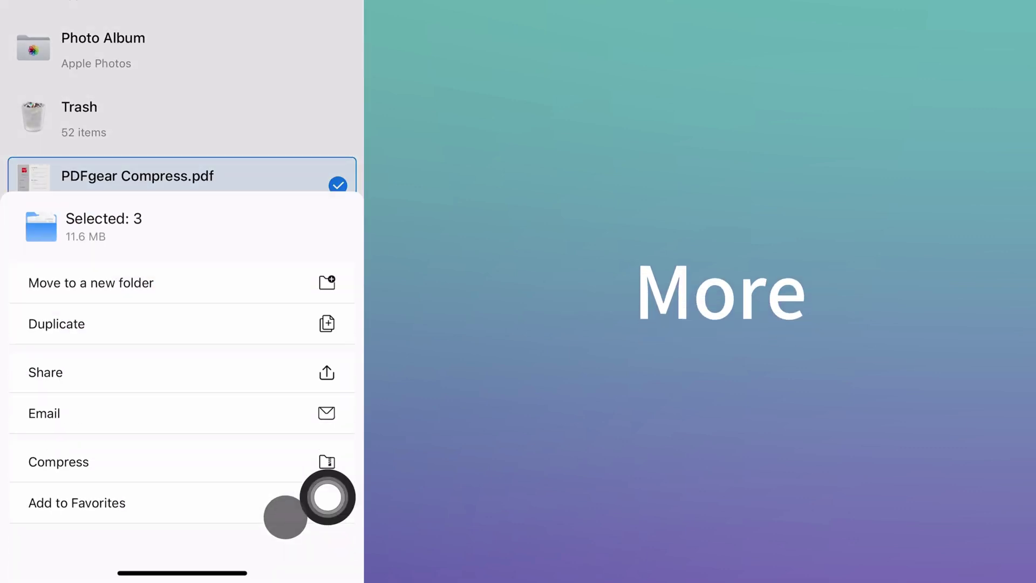
Zip the three files into Archive.zip, extract it, and check the Archive folder's contents.
left_click(174, 466)
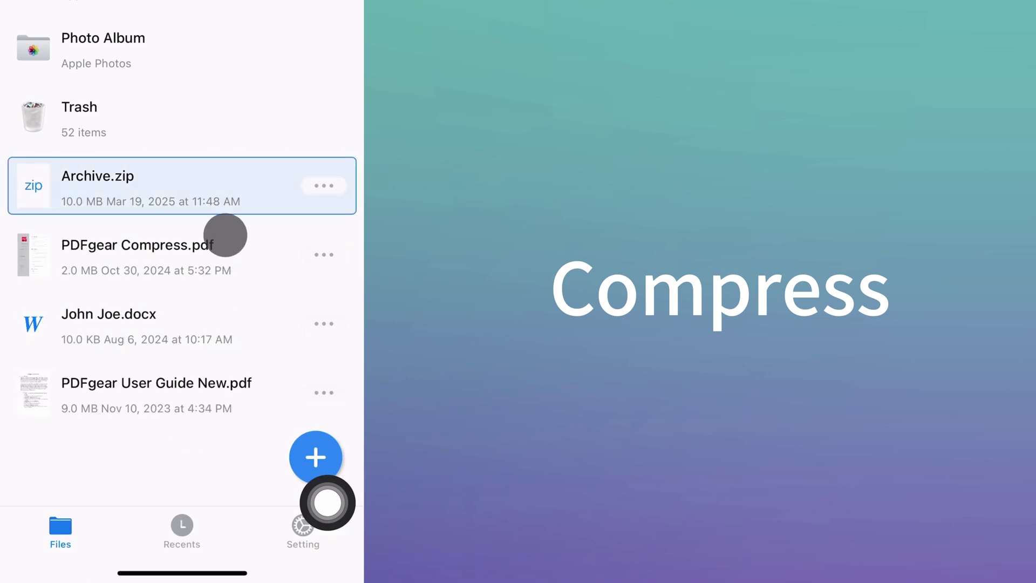
left_click(208, 171)
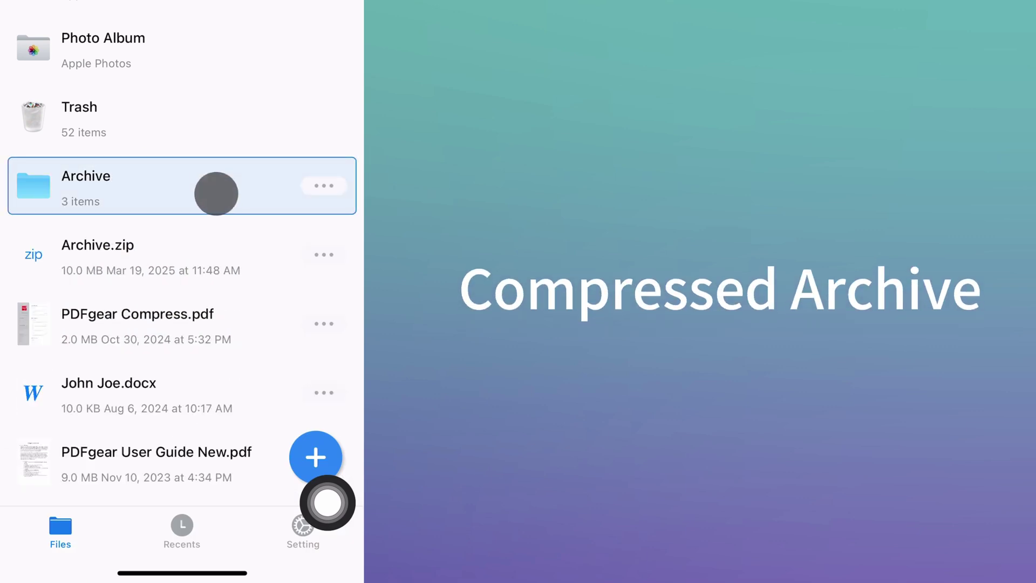
left_click(216, 193)
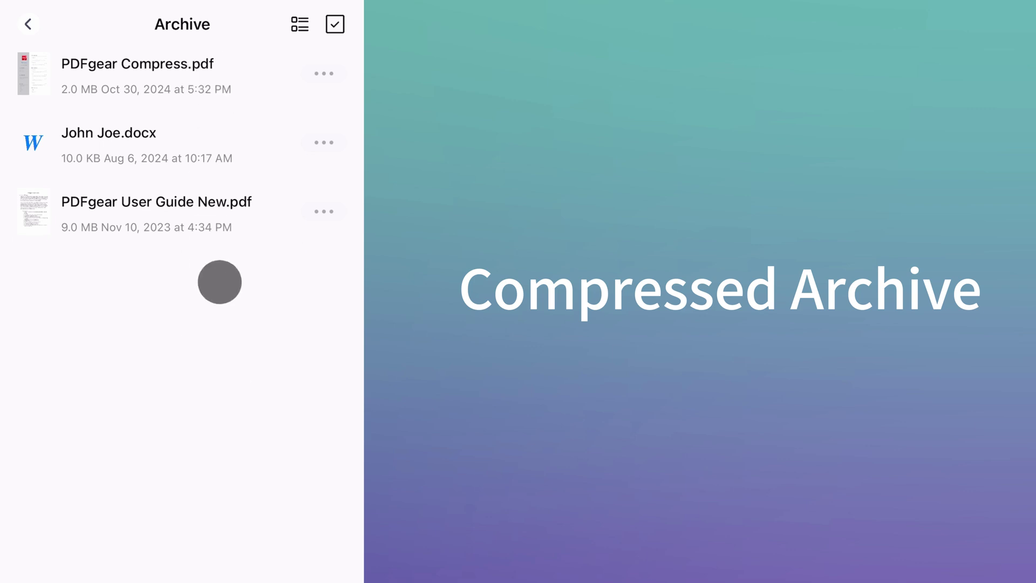
left_click(28, 24)
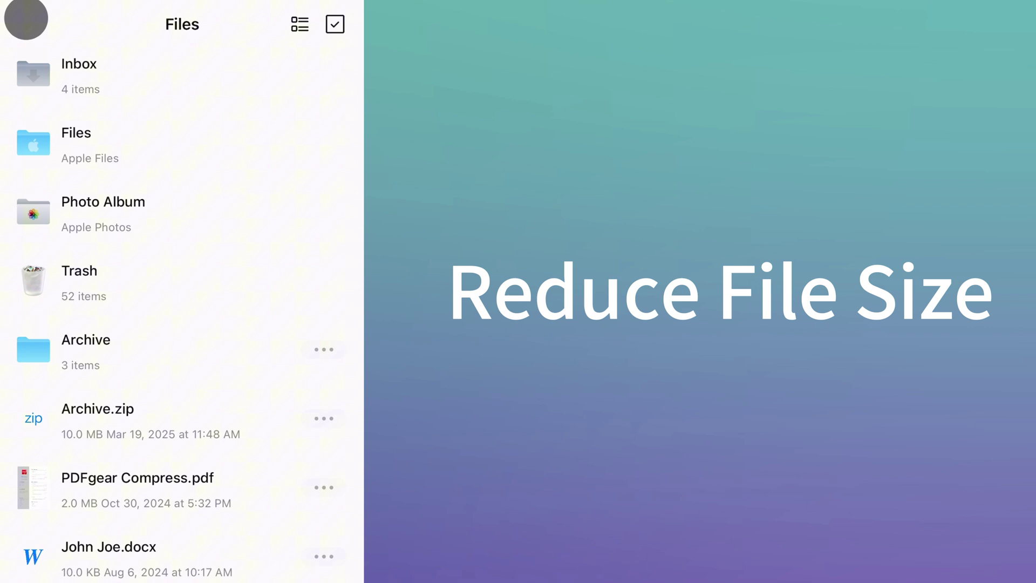
Reduce PDFgear Compress.pdf from 2.0 MB to a 418 KB compressed copy.
left_click(323, 487)
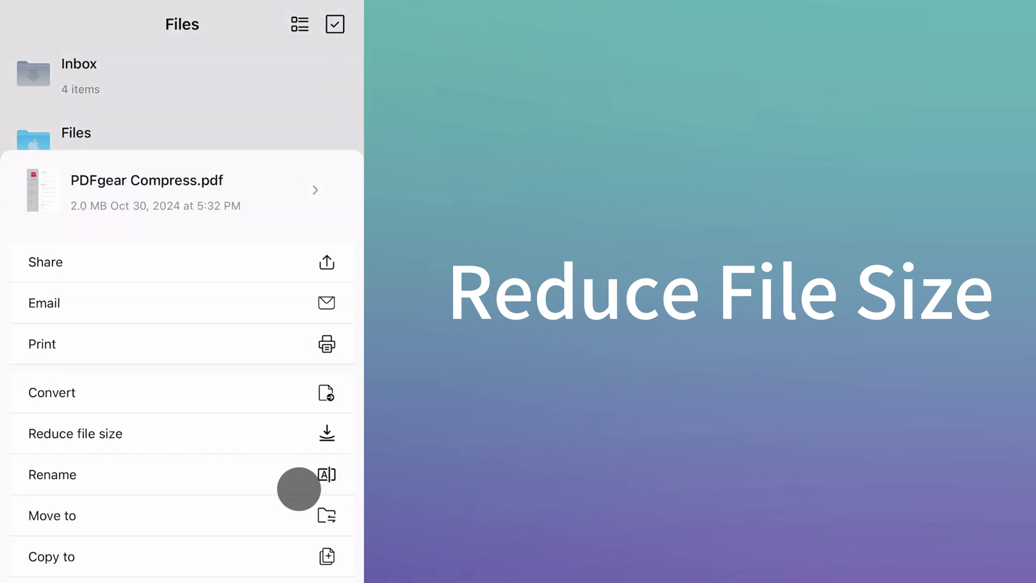
left_click(221, 430)
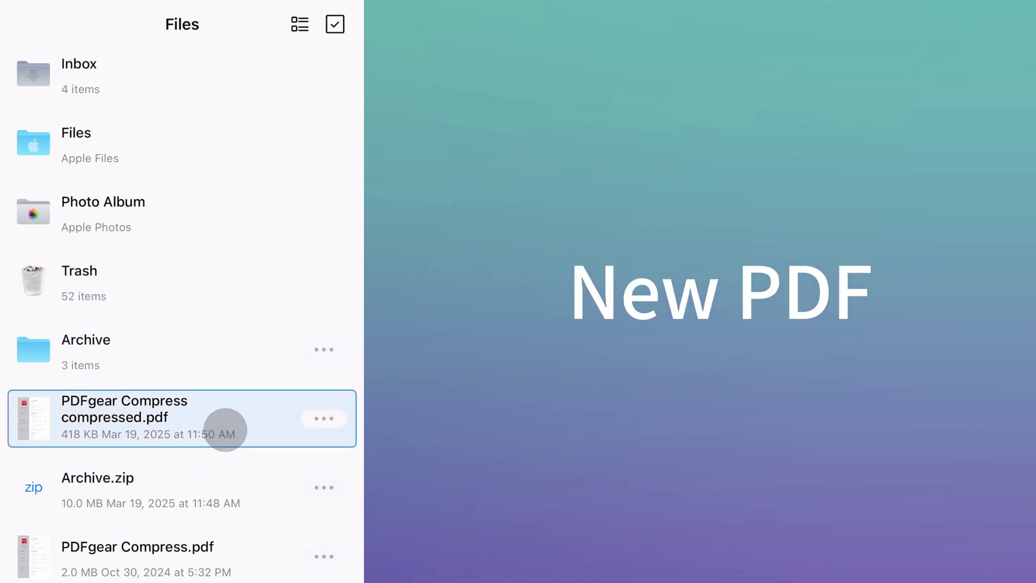
Open the 418 KB copy and reduce it again from the viewer to 407 KB.
left_click(228, 421)
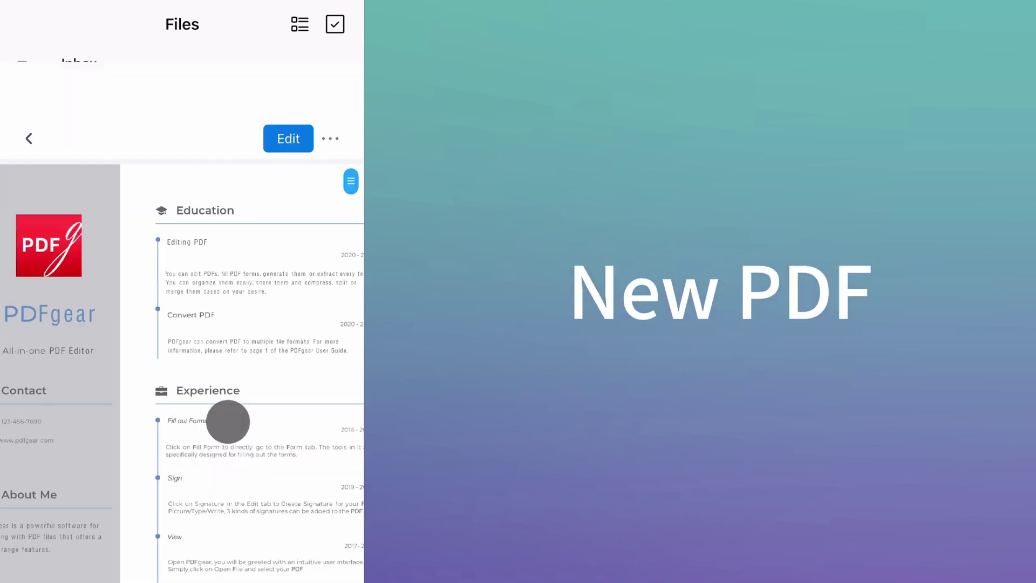
right_click(227, 420)
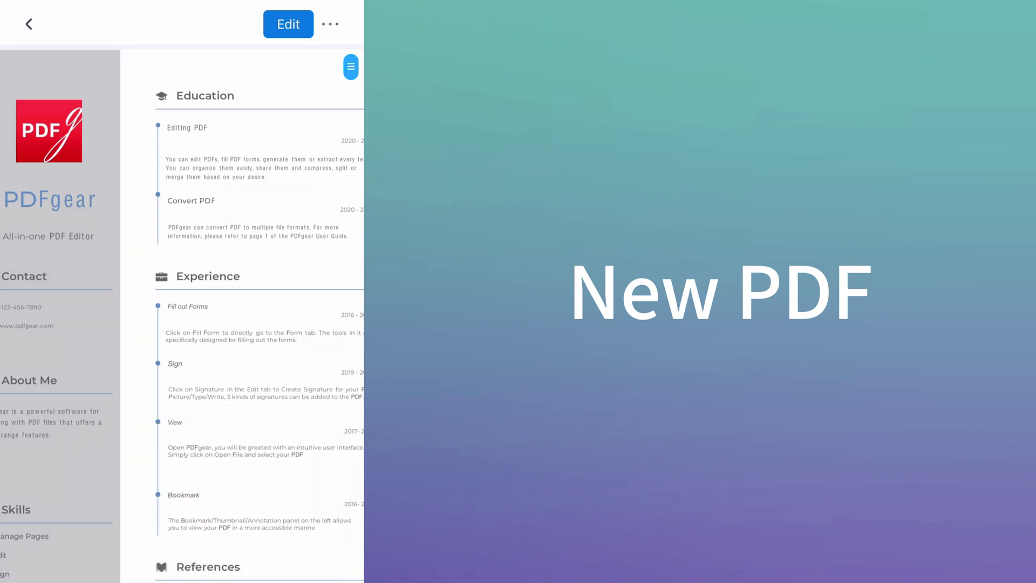
scroll(182, 313, "up", 5)
scroll(225, 430, "up", 5)
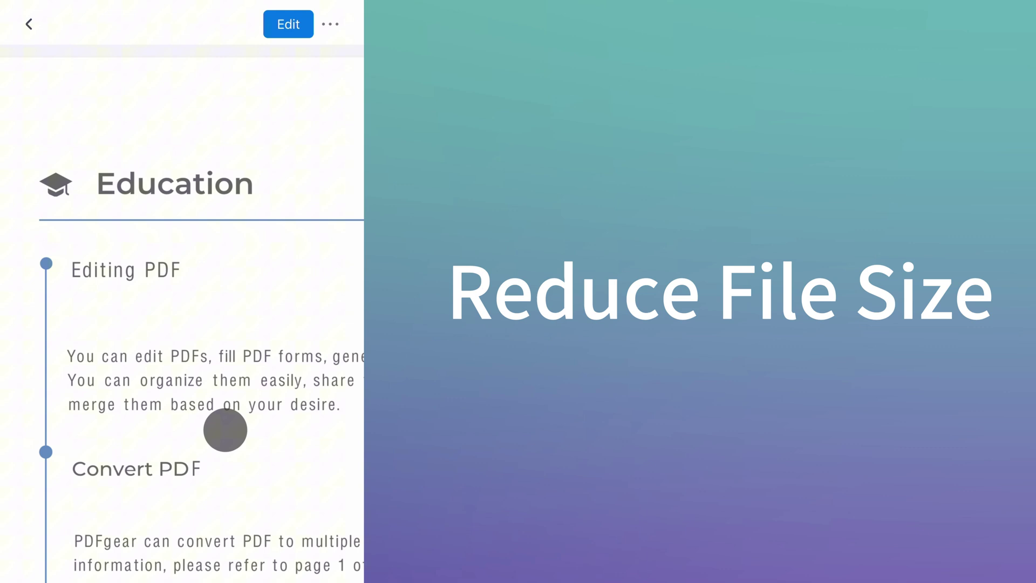
left_click(340, 23)
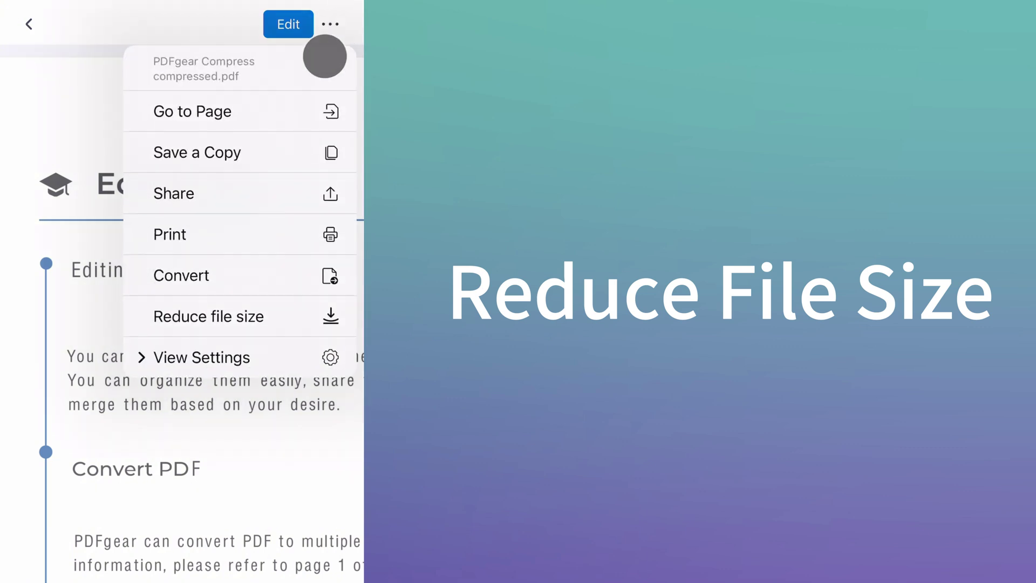
left_click(292, 324)
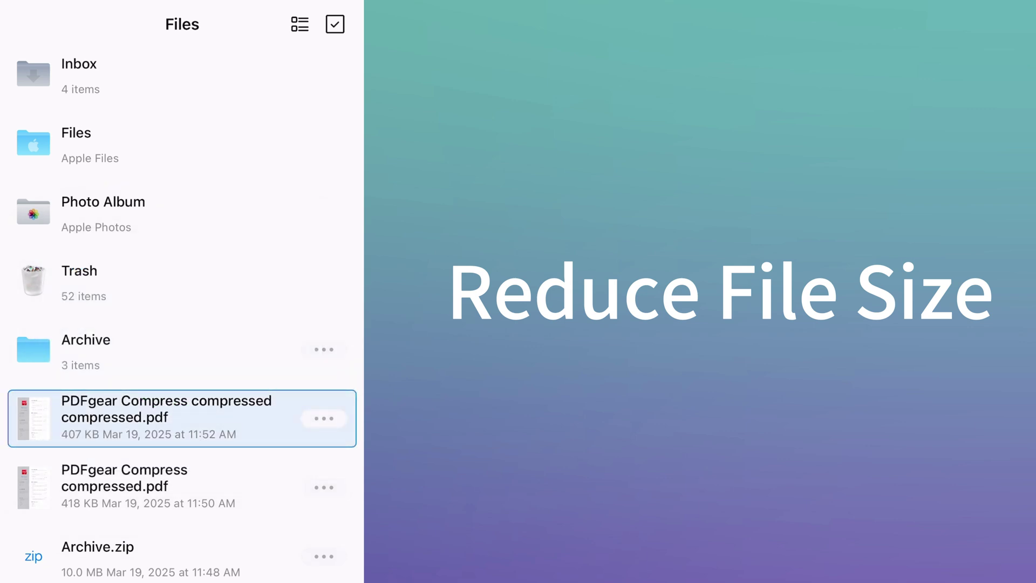
Open the 407 KB twice-compressed PDF and zoom in to confirm the page stays legible.
left_click(215, 423)
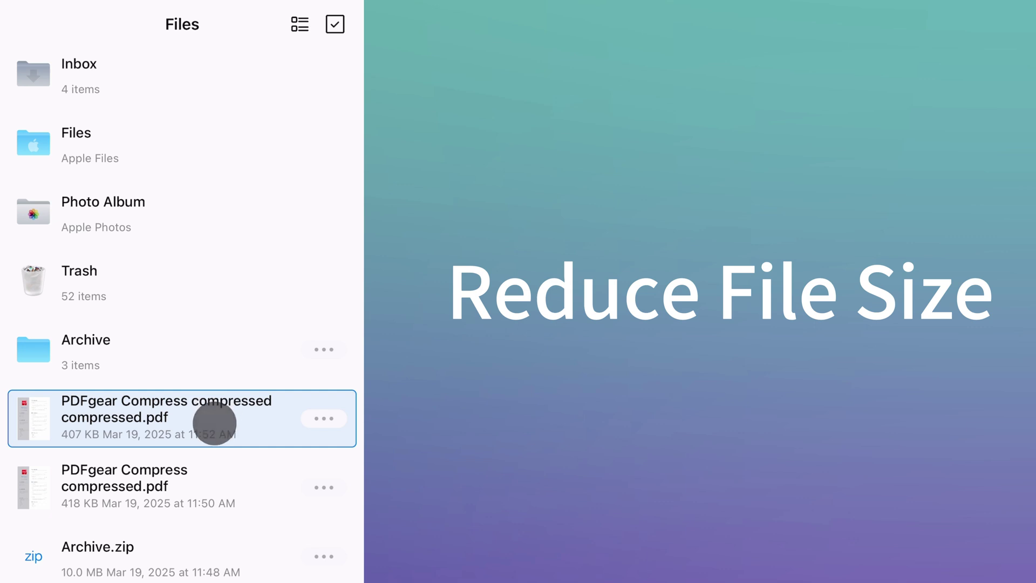
double_click(215, 423)
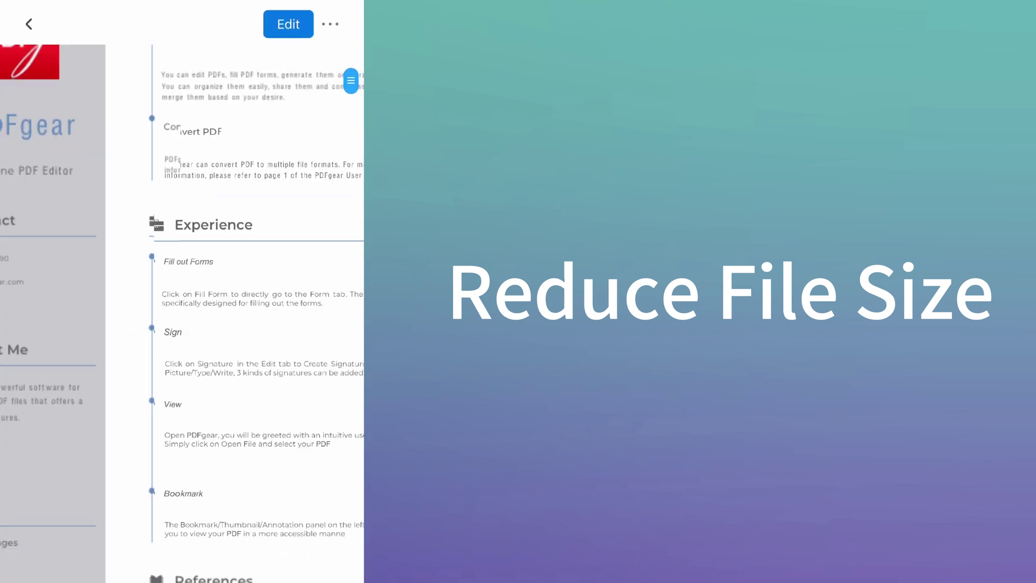
scroll(182, 316, "right", 2)
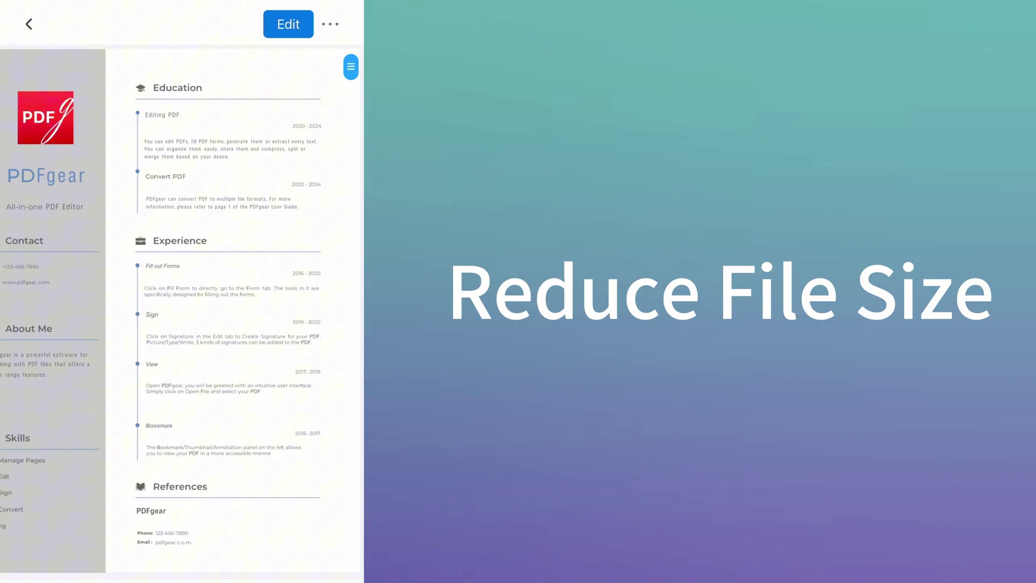